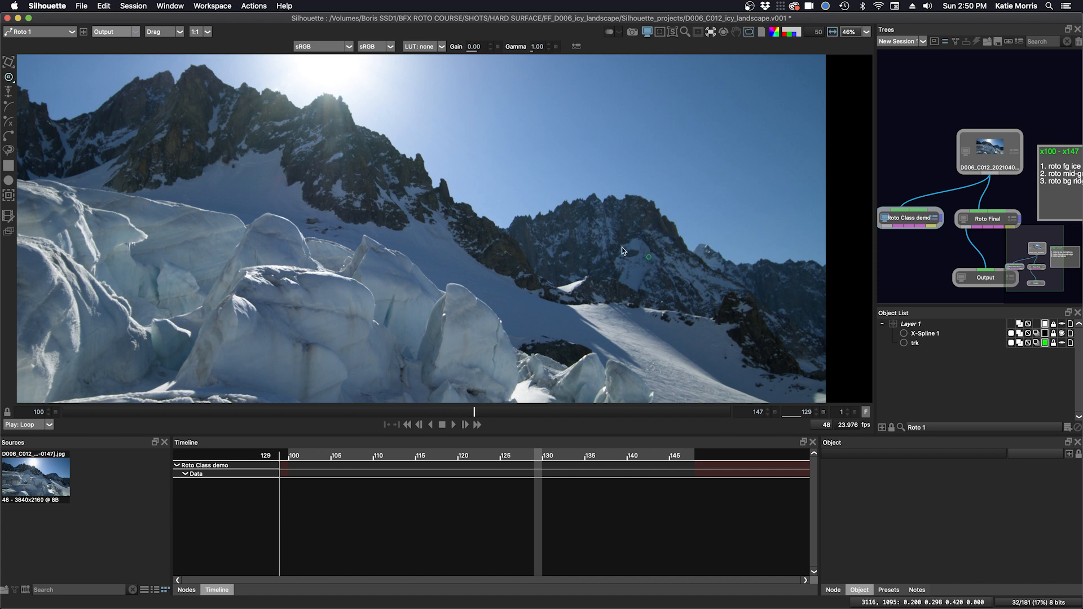
Step: Go to the last frame of the shot, 147, and add a new layer to the object list
left_click_drag(621, 247, 515, 235)
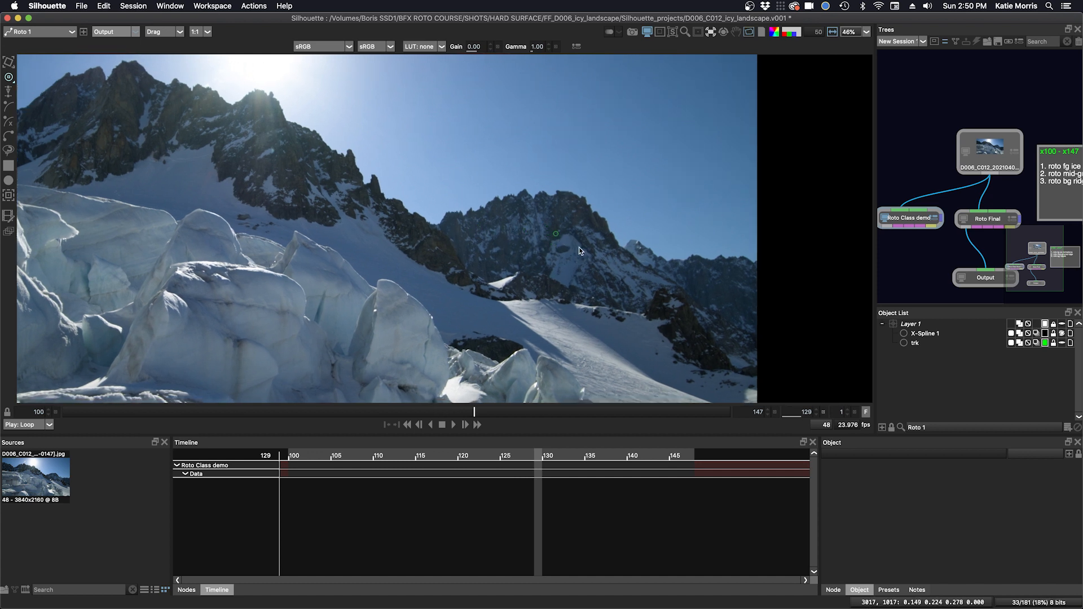
left_click_drag(630, 280, 518, 284)
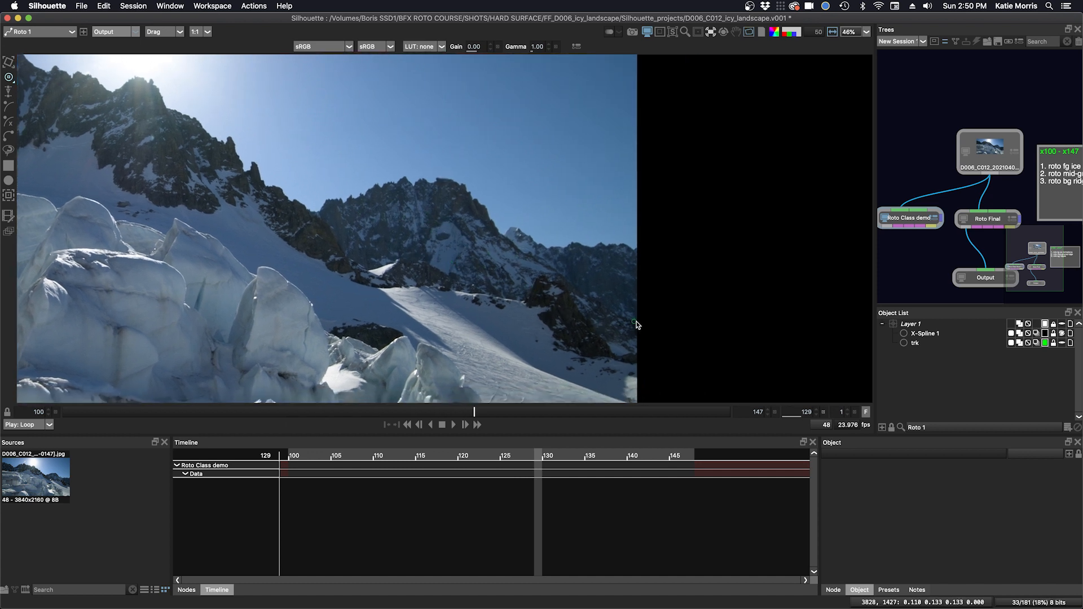
left_click_drag(596, 261, 638, 246)
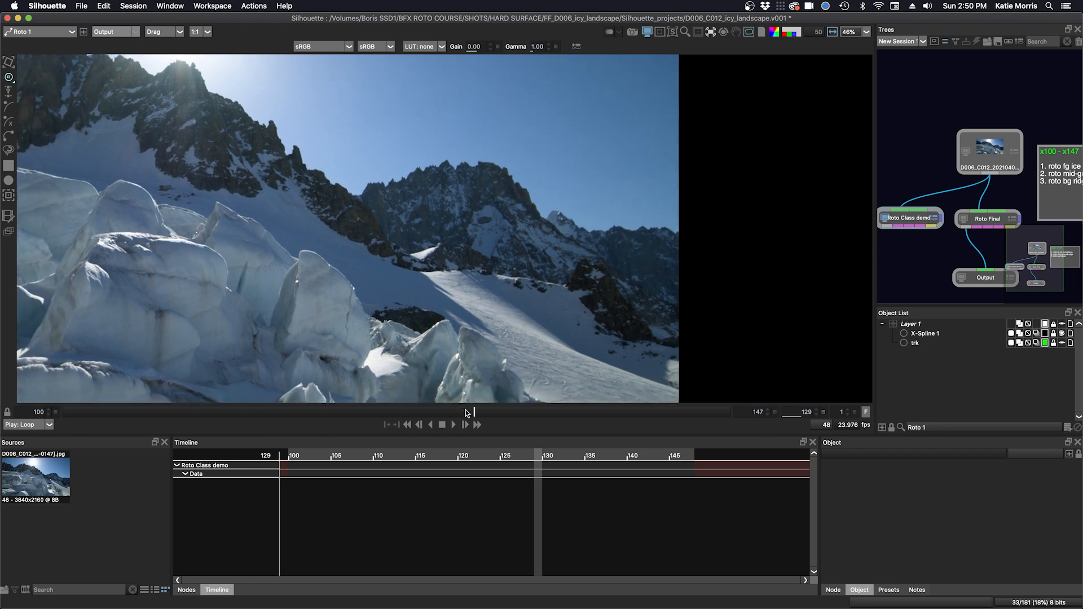
mouse_move(468, 414)
left_mouse_down()
mouse_move(138, 416)
mouse_move(773, 403)
left_mouse_up()
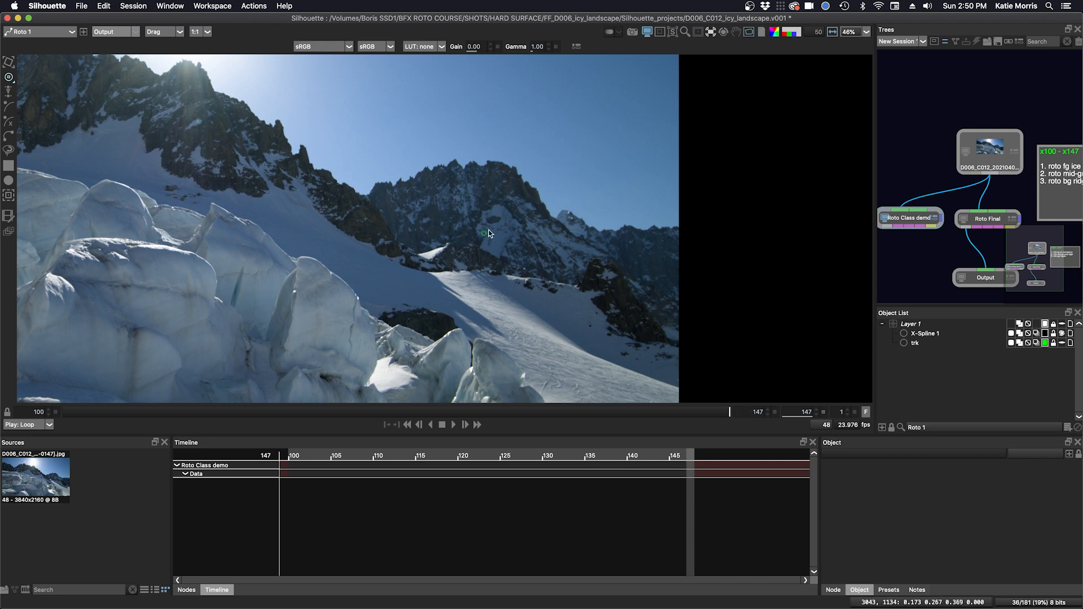
left_click(1068, 429)
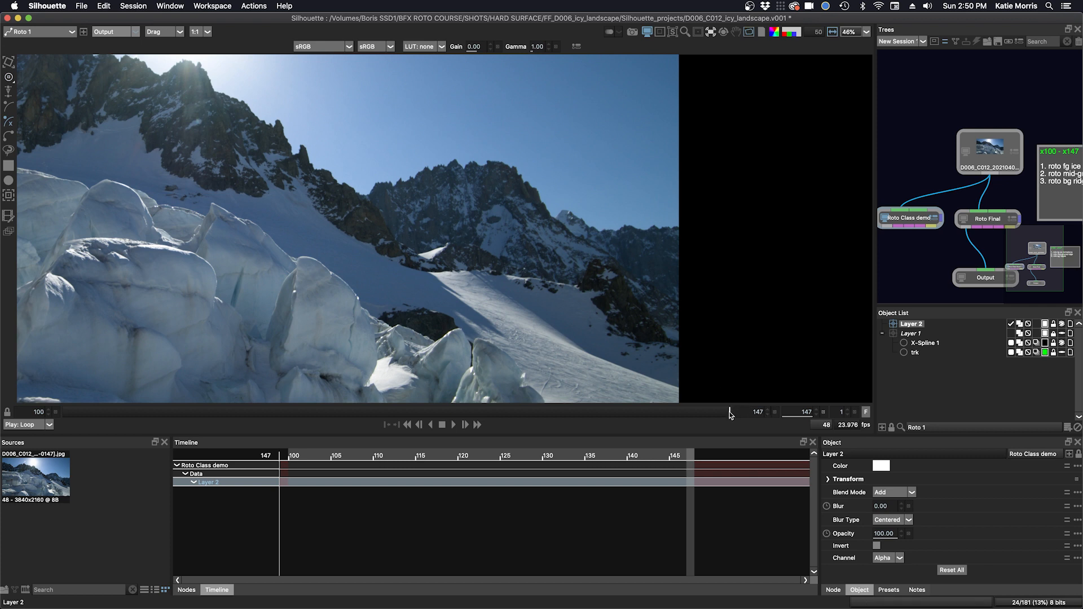
Step: Scrub the shot to frame 100 and back to 147, and draw a small X-Spline around the dark rocks at the image's right edge
left_click_drag(730, 414, 49, 411)
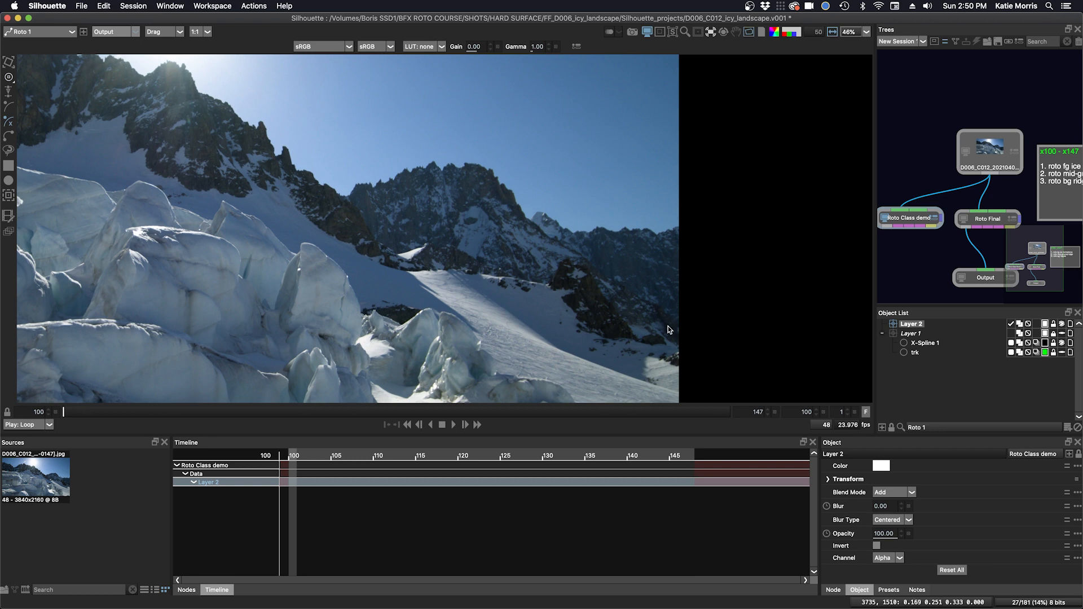
left_click_drag(63, 412, 785, 401)
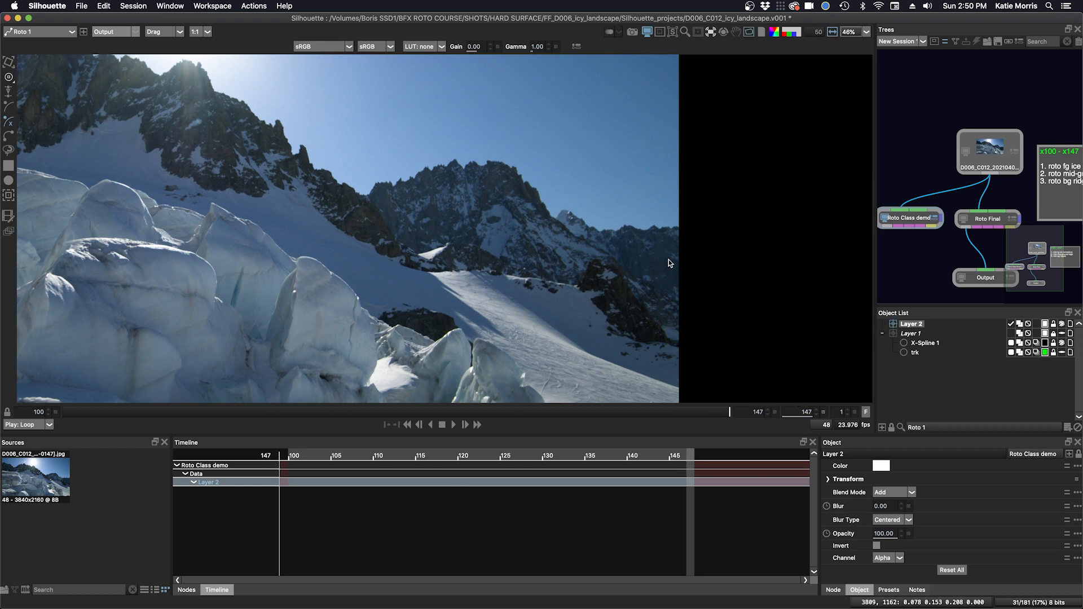
left_click(645, 292)
left_click(653, 310)
left_click(670, 321)
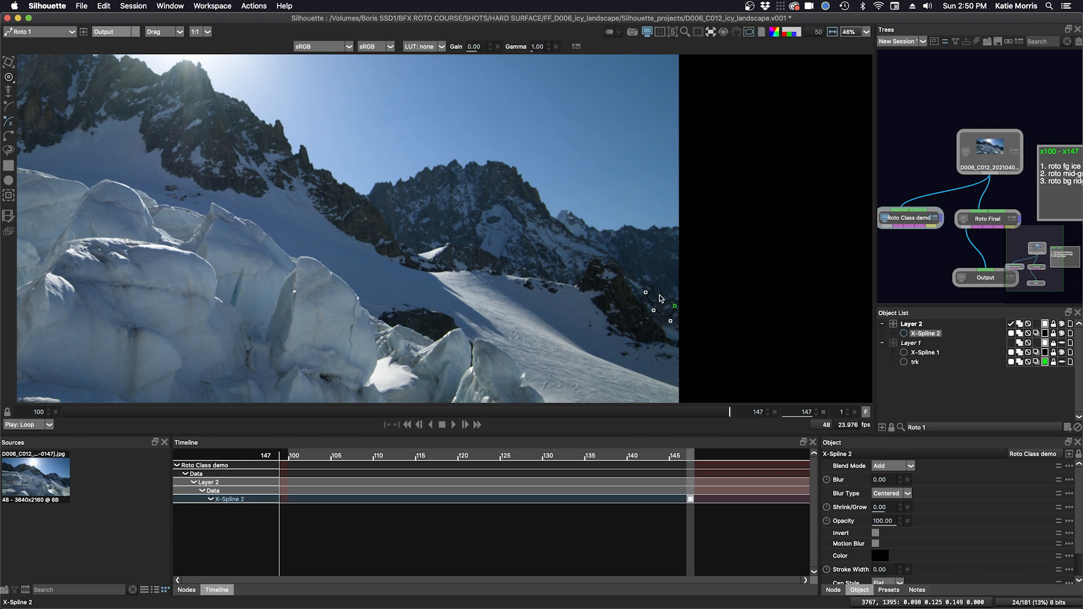
left_click(660, 295)
left_click(646, 293)
left_click_drag(645, 293, 636, 285)
left_click(653, 312)
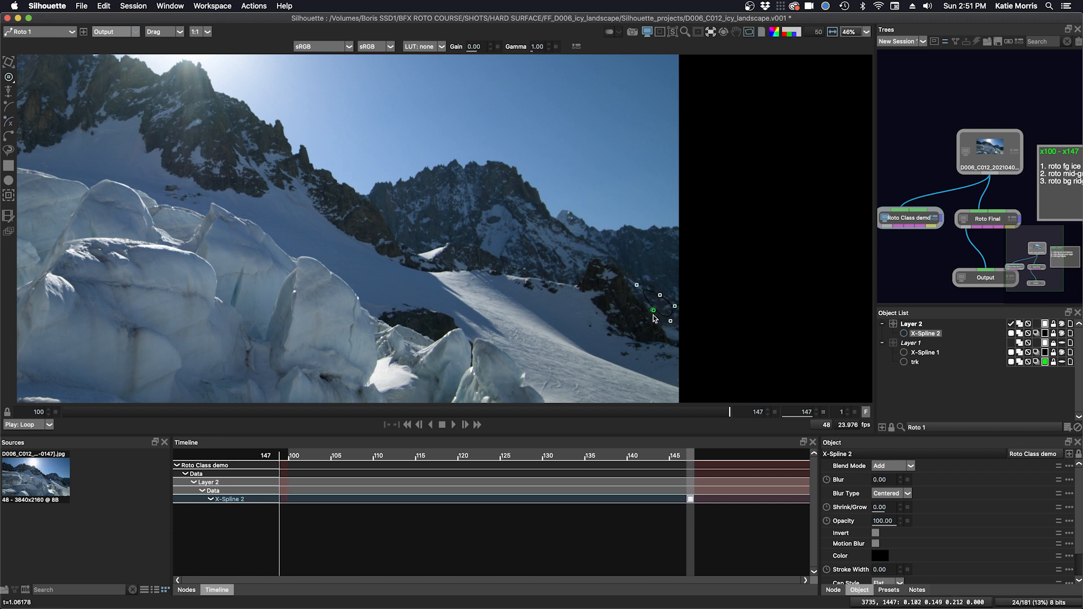
mouse_move(670, 320)
left_mouse_down()
mouse_move(653, 293)
mouse_move(653, 316)
mouse_move(679, 308)
left_mouse_up()
Step: Draw a second X-Spline around the distant mountain peak at frame 147, looping through the sky above the ridge line
left_click(412, 186)
left_click(389, 195)
left_click(396, 217)
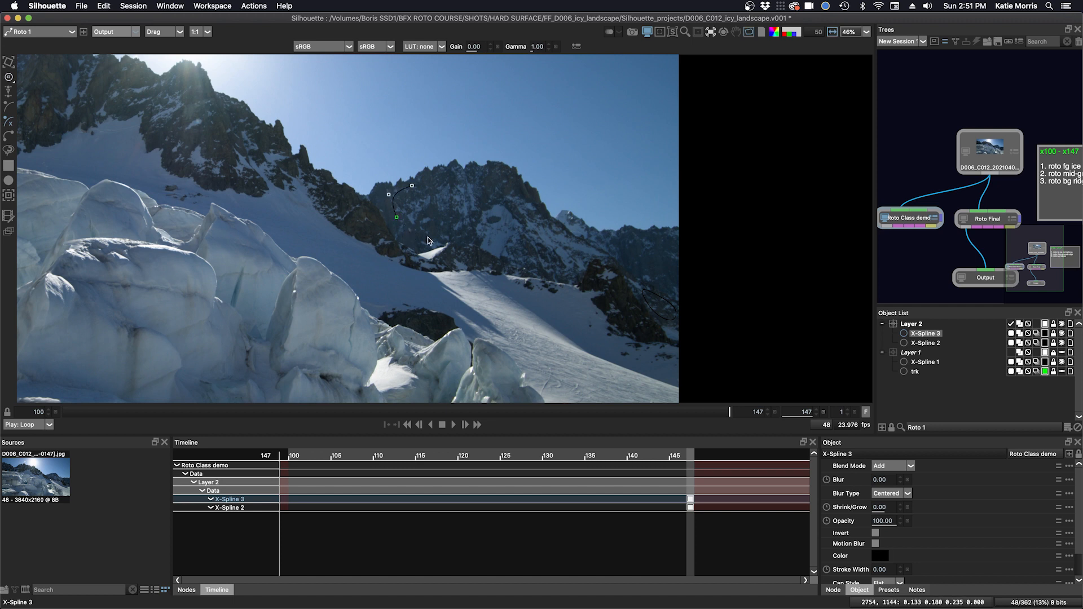
left_click(417, 237)
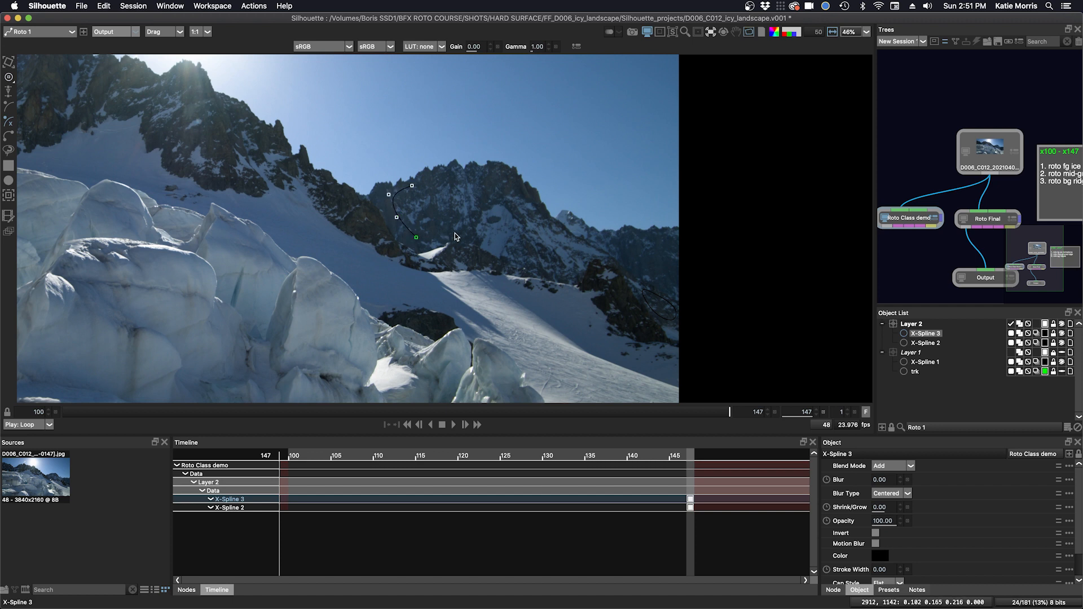
left_click(561, 270)
left_click(545, 228)
left_click(545, 203)
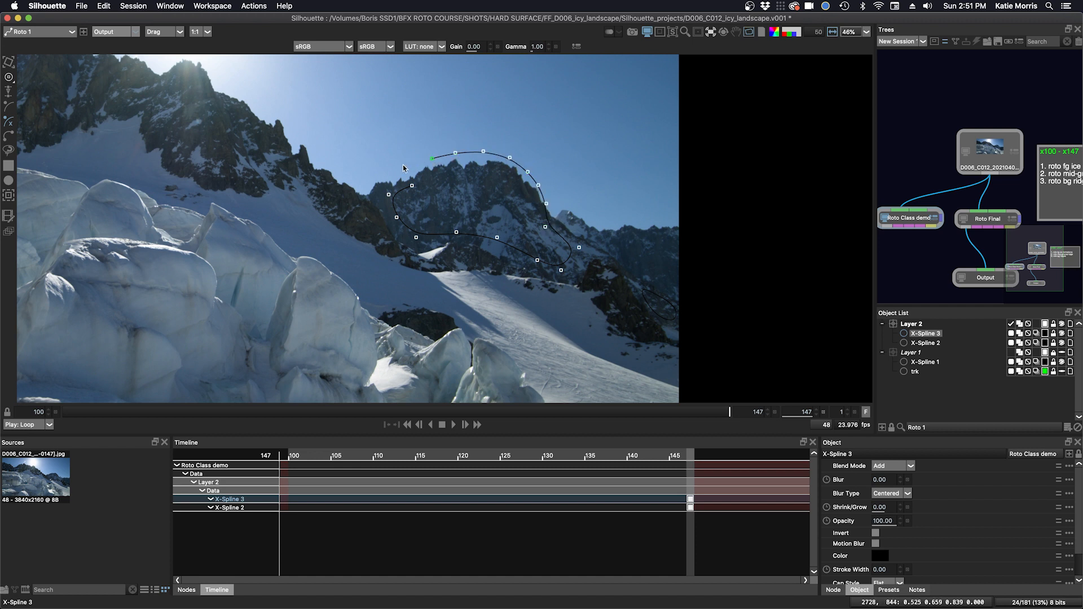
left_click(432, 159)
left_click(406, 163)
left_click(410, 185)
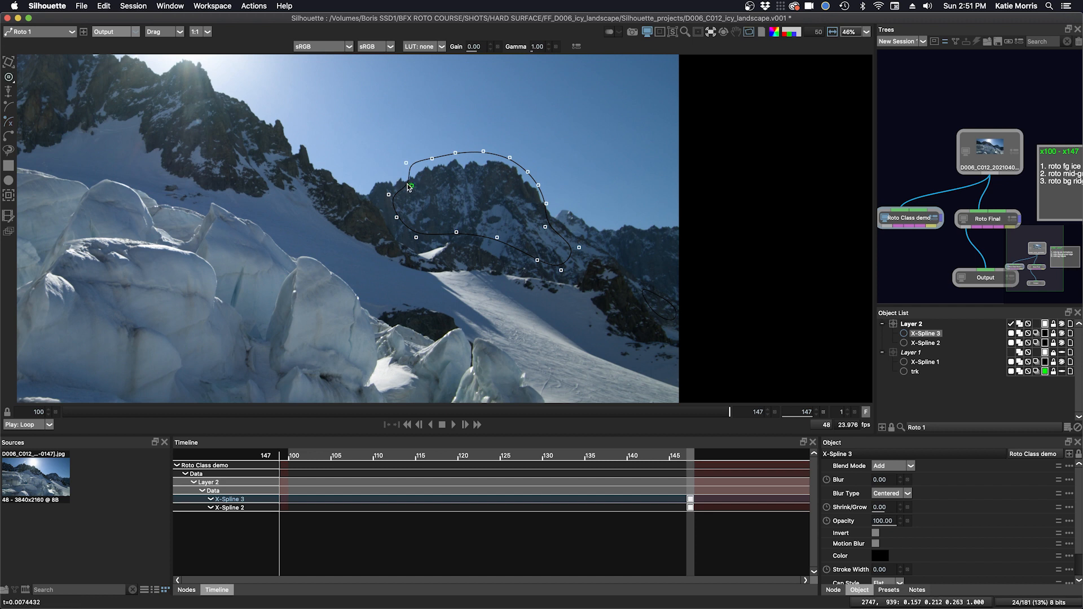
Step: Refine the peak's X-Spline by moving its upper-left points outward, nudging a lower point and lowering the top point closer to the ridge
mouse_move(409, 187)
left_mouse_down()
mouse_move(374, 177)
mouse_move(403, 171)
left_mouse_up()
left_click(406, 163)
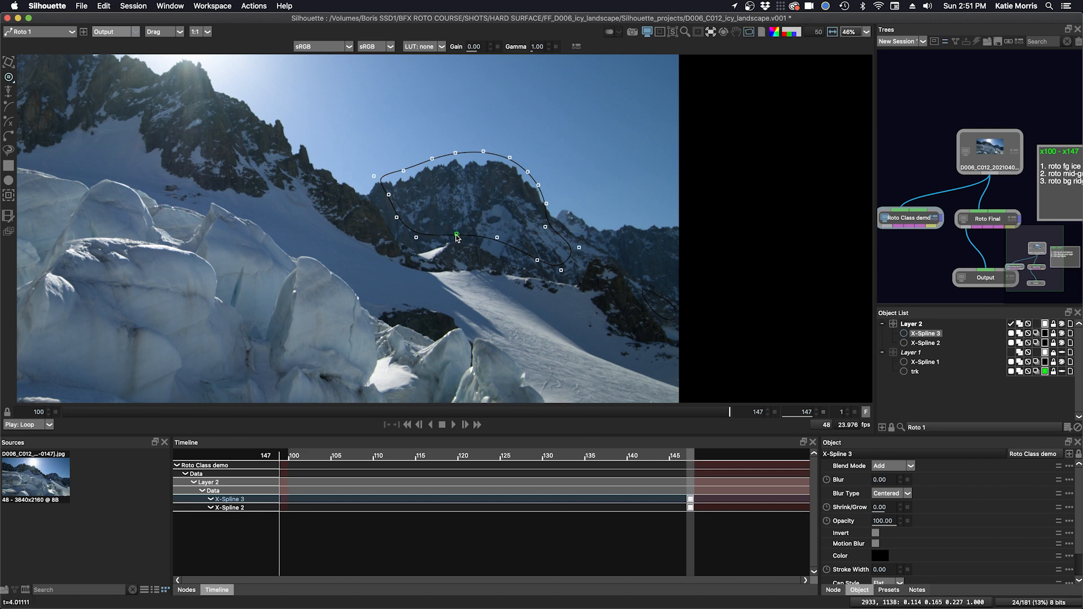
left_click_drag(417, 238, 414, 239)
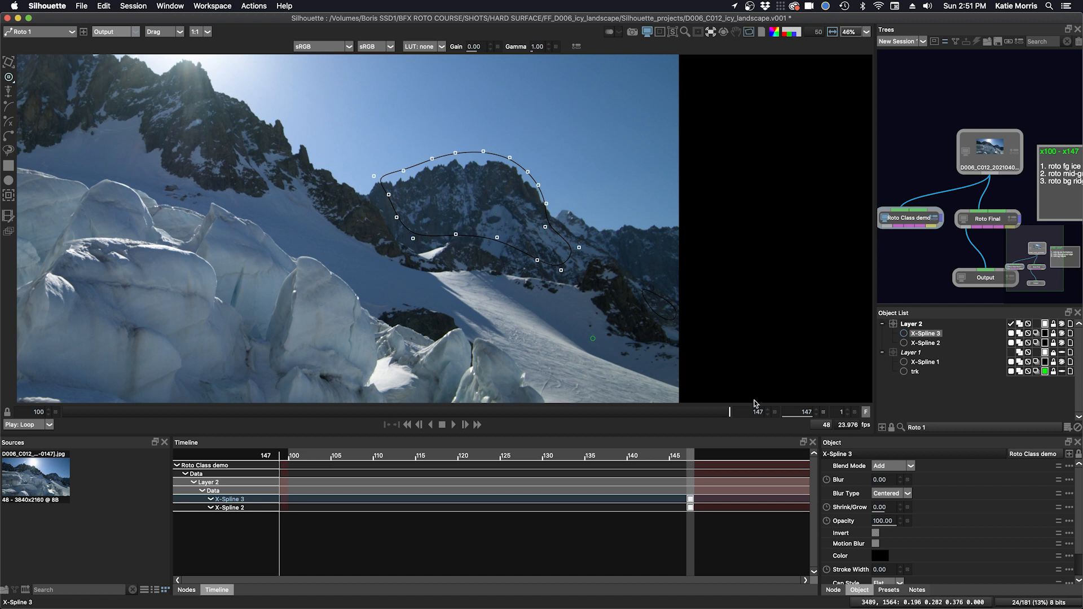
left_click_drag(724, 418, 828, 406)
left_click_drag(482, 152, 482, 157)
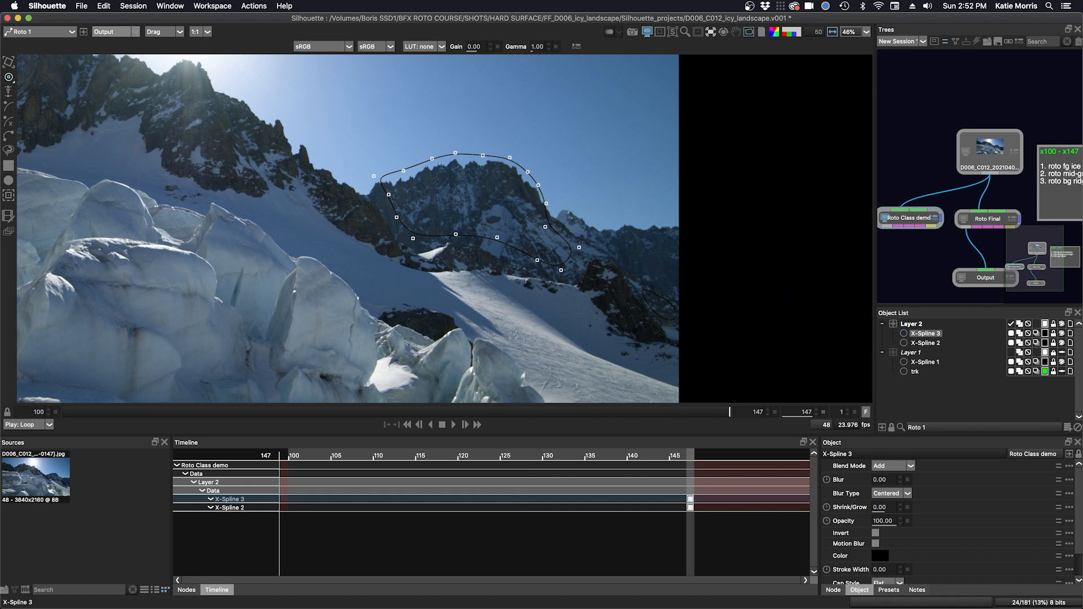
Step: Open the tracker, reset the Planar Tracker settings, and set the channel to Luminance with tracking features on Auto
key("t")
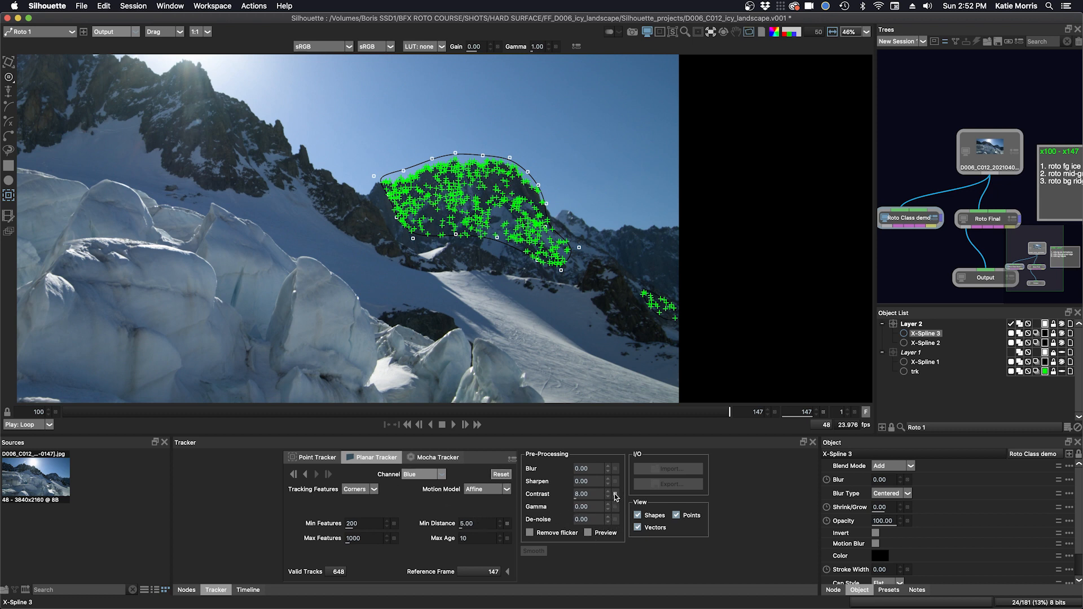
left_click(501, 473)
left_click(417, 474)
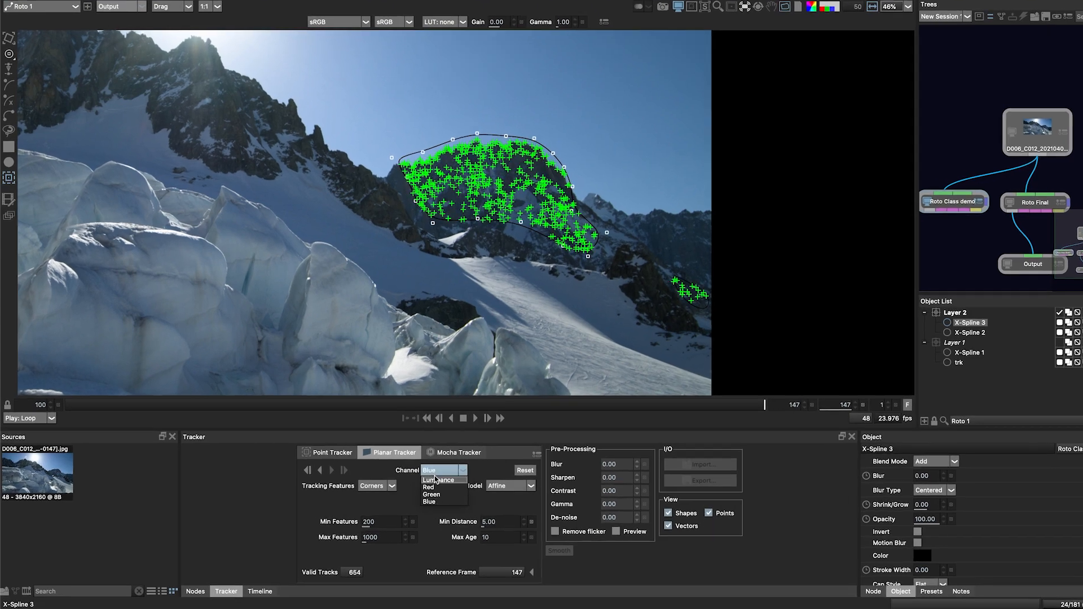
left_click(434, 479)
left_click(373, 486)
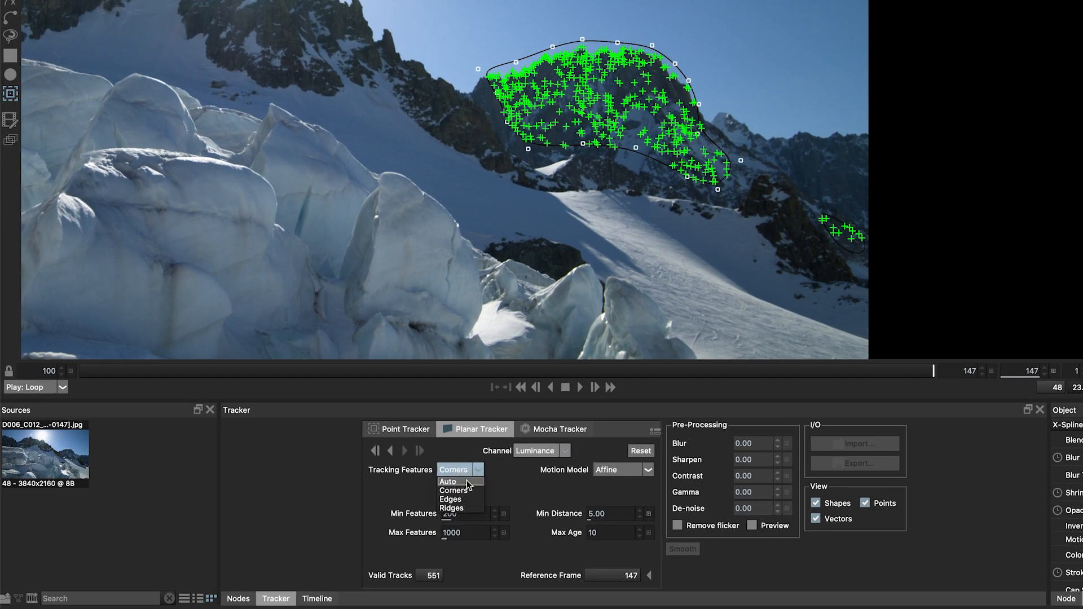
left_click(466, 481)
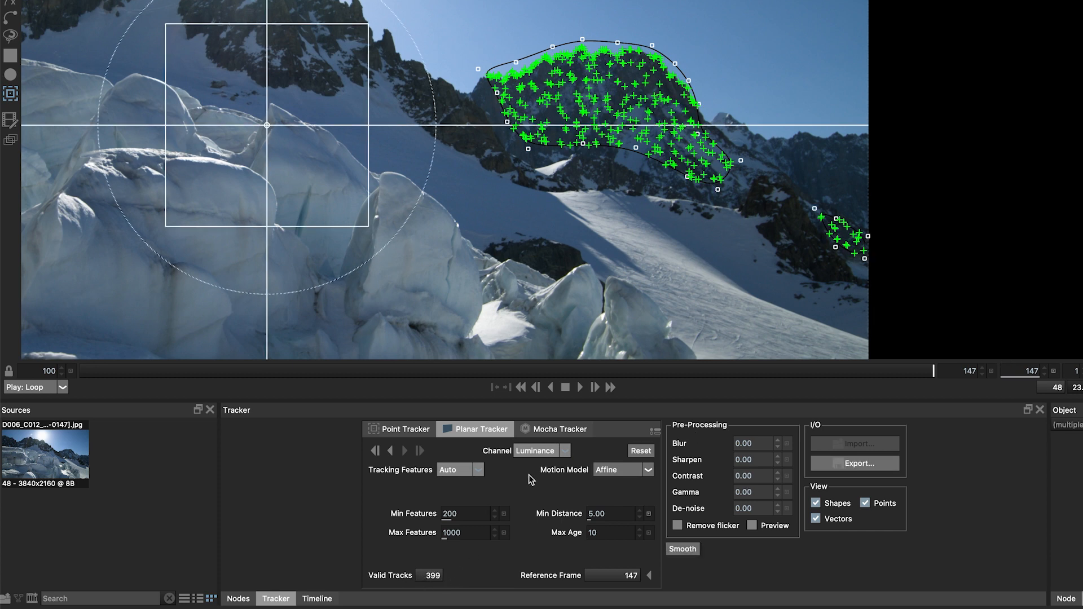
Step: Try the Corners, Edges and Ridges tracking features on both shapes in turn, and return to Corners
left_click(460, 471)
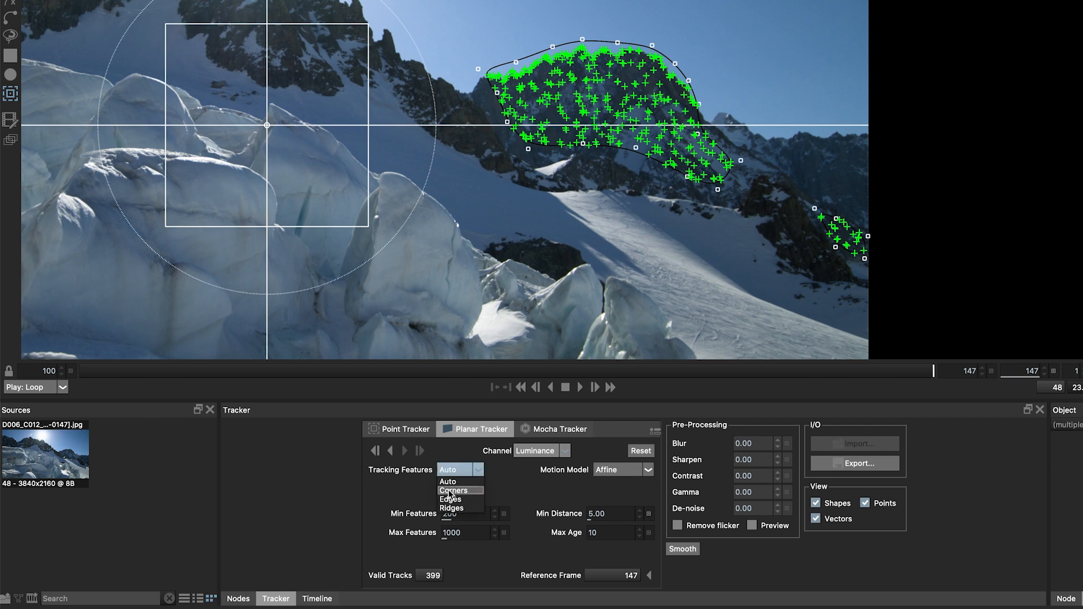
left_click(453, 490)
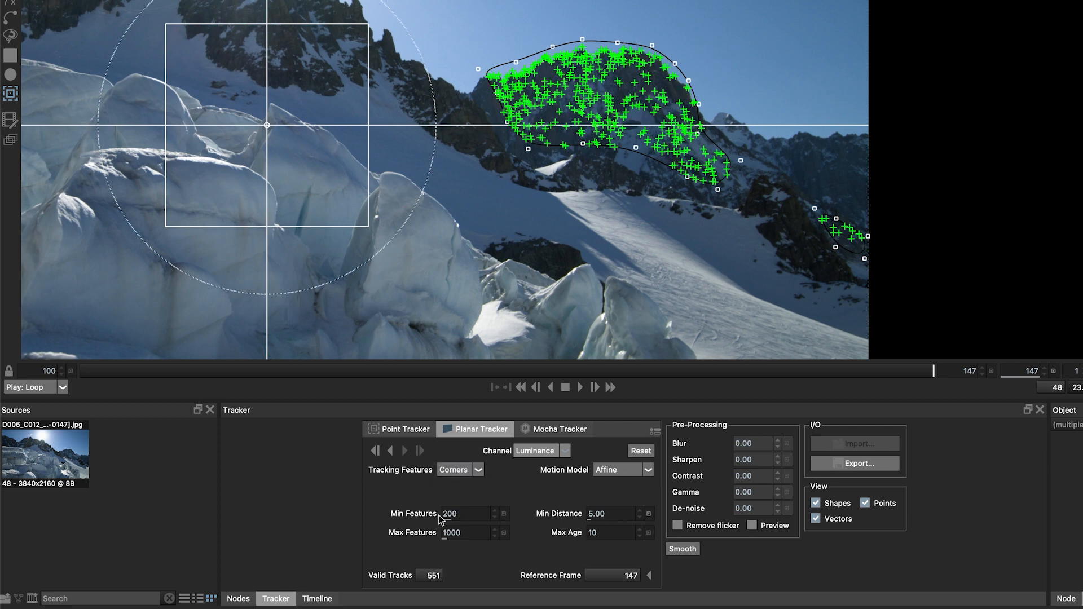
left_click(456, 470)
left_click(451, 499)
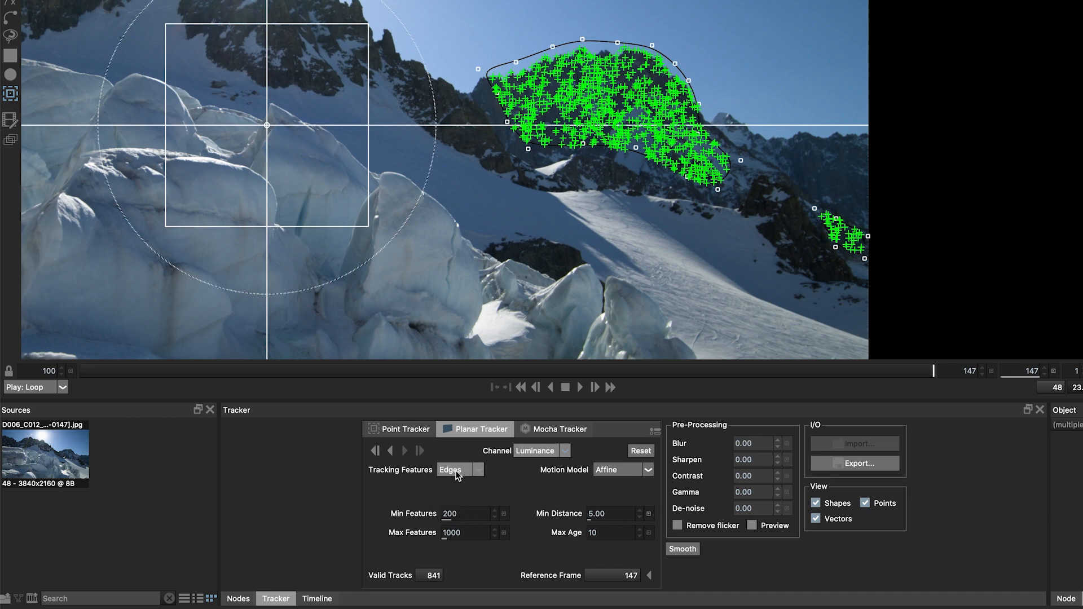
left_click(457, 472)
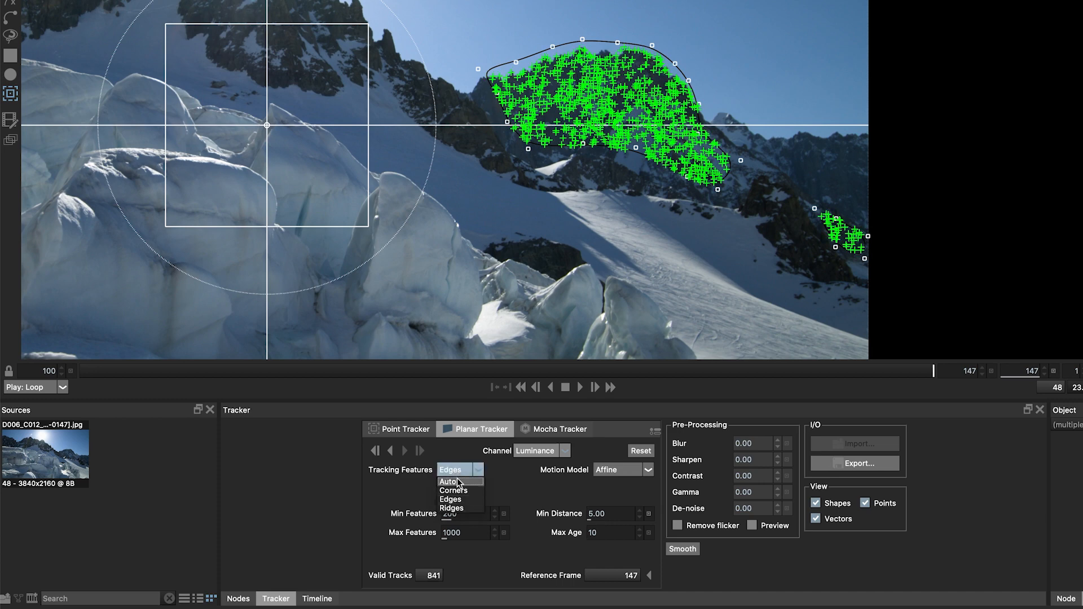
left_click(453, 508)
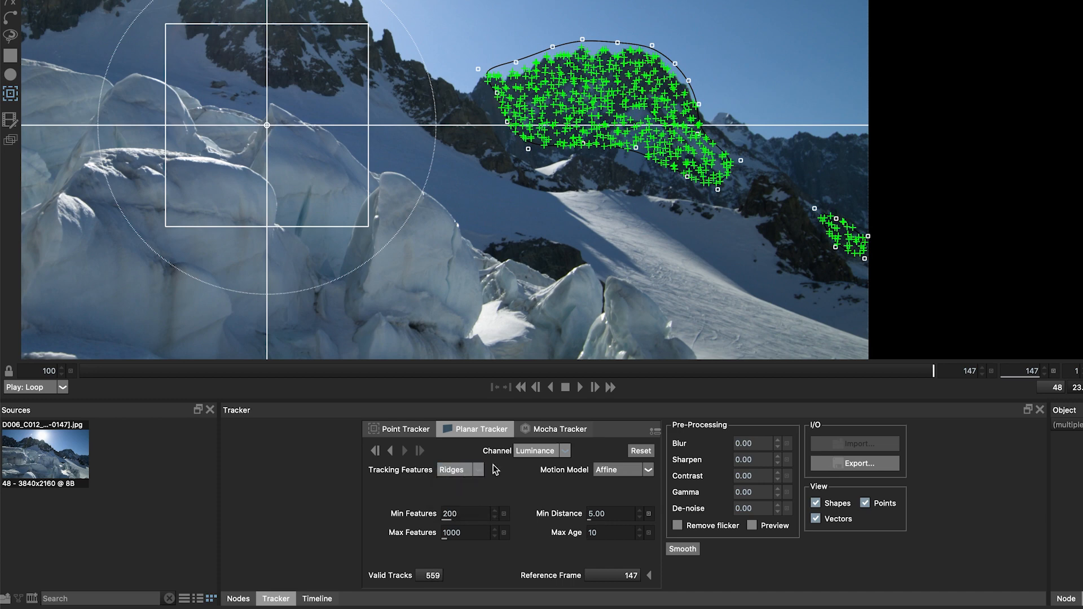
left_click(458, 471)
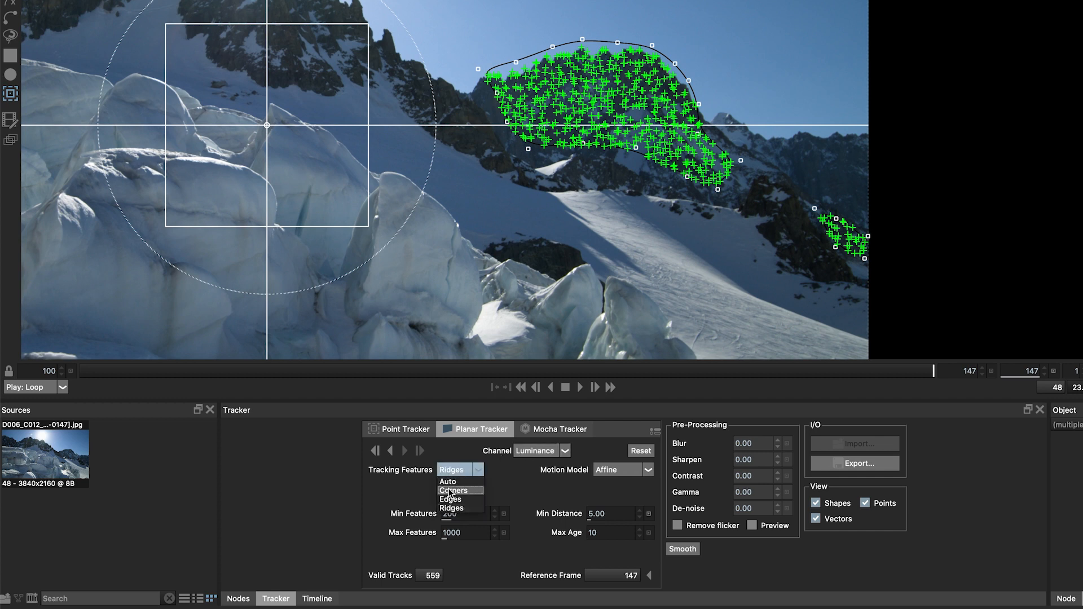
left_click(459, 492)
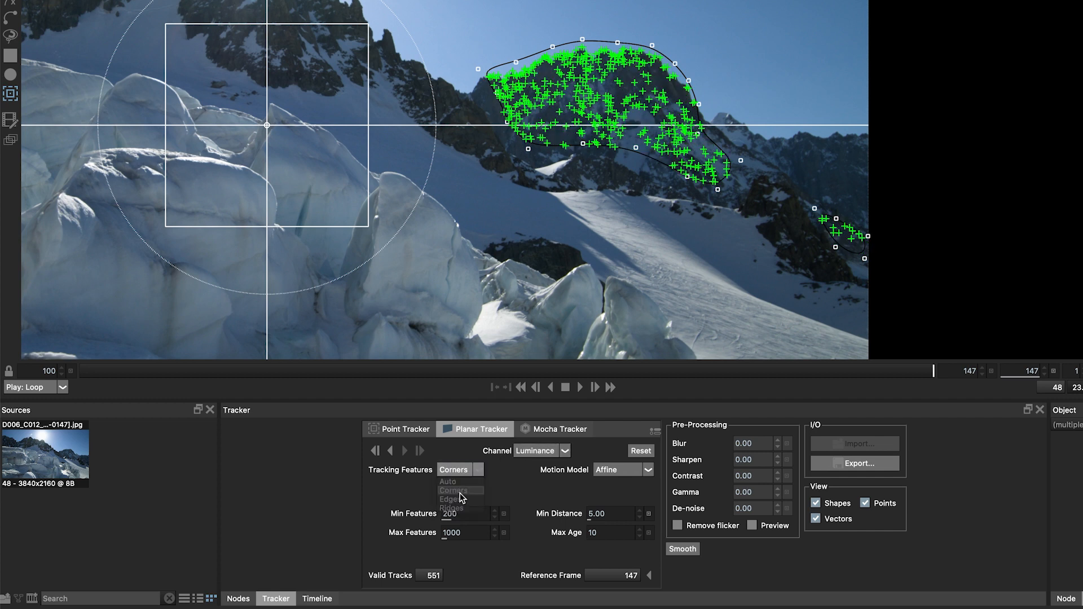
Step: Try the Blue channel with Corners and Auto tracking features, and set the channel back to Luminance
left_click(528, 451)
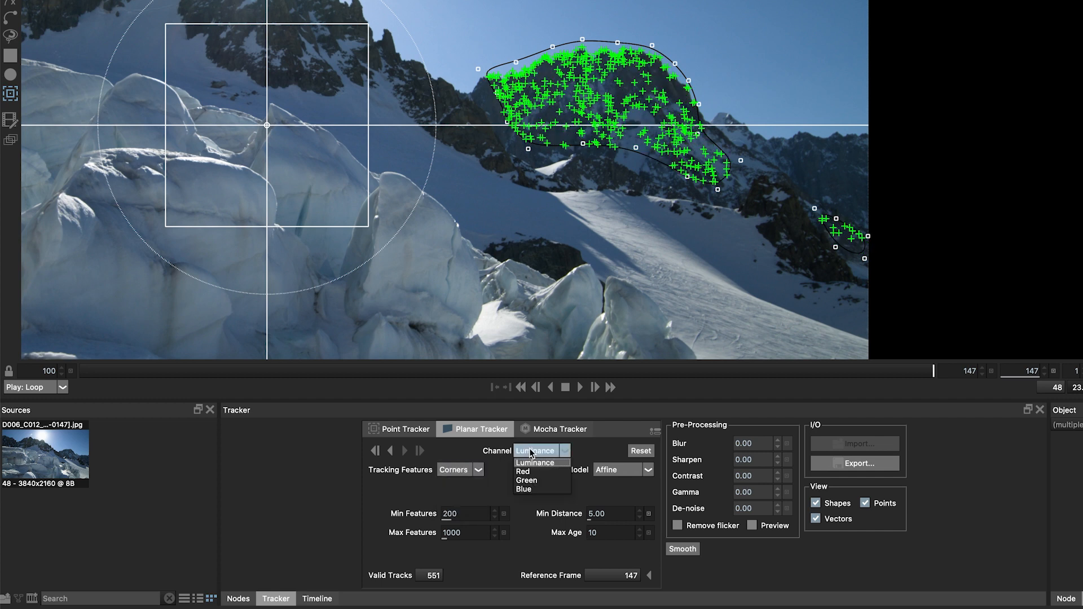
left_click(522, 489)
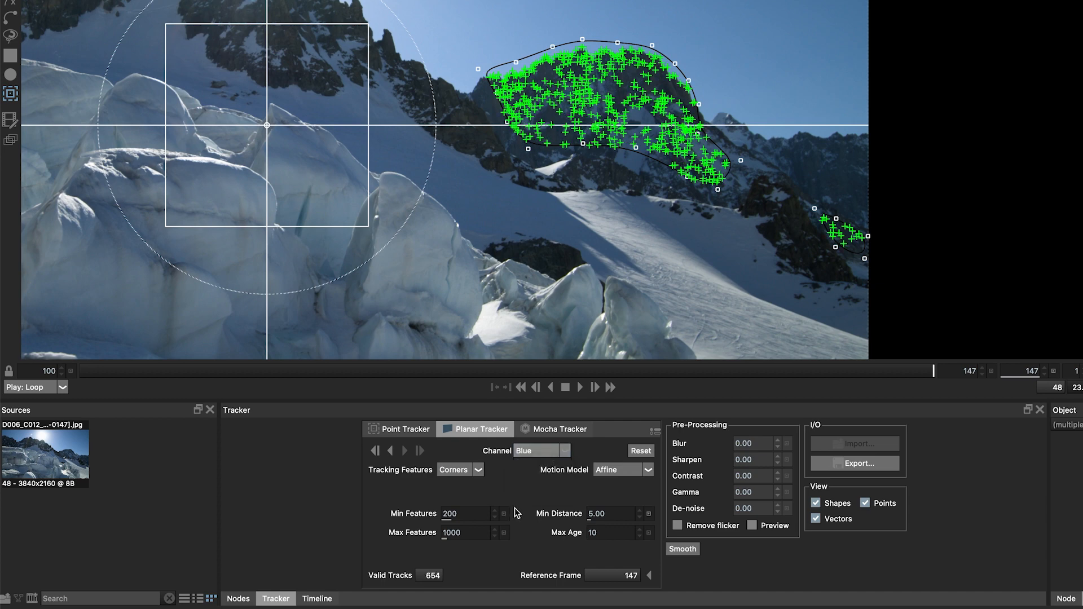
left_click(458, 469)
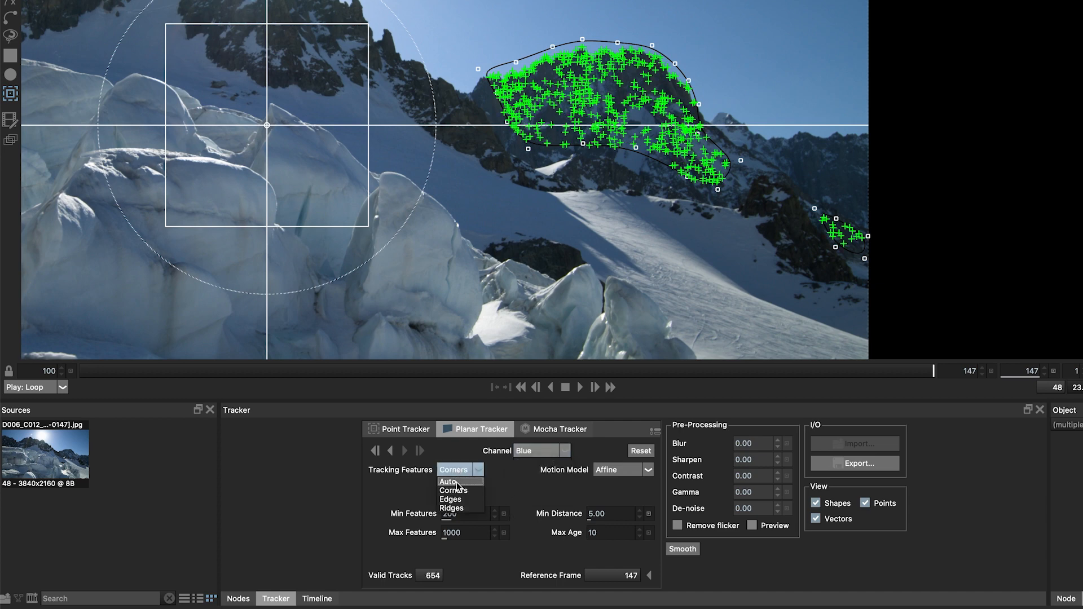
left_click(458, 482)
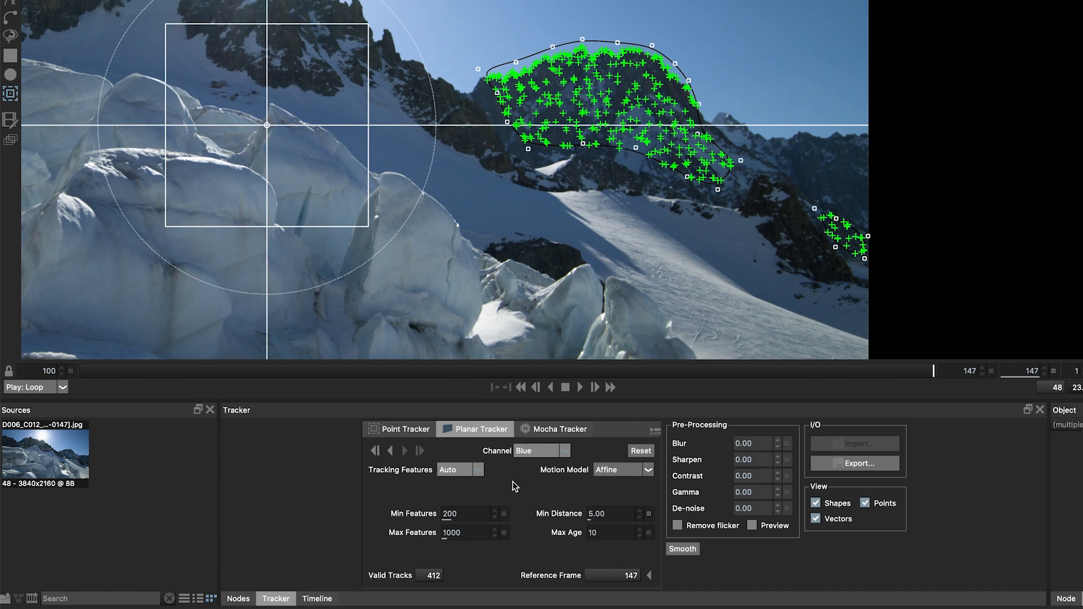
left_click(522, 451)
left_click(520, 463)
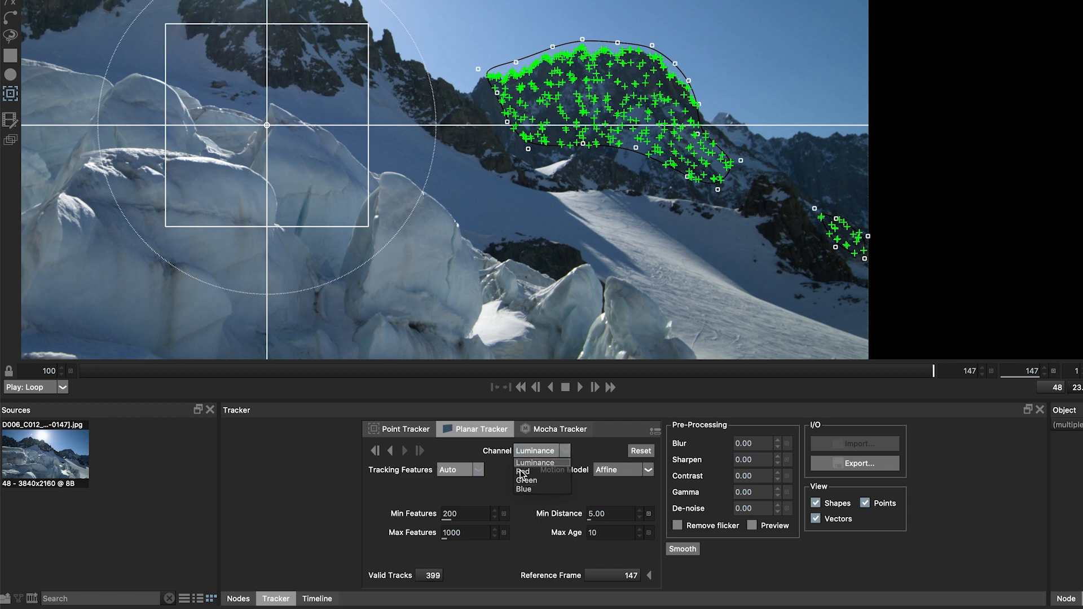
Step: Try Corners, Edges and Ridges tracking features on the two ridge shapes, and set Tracking Features to Edges
left_click(457, 469)
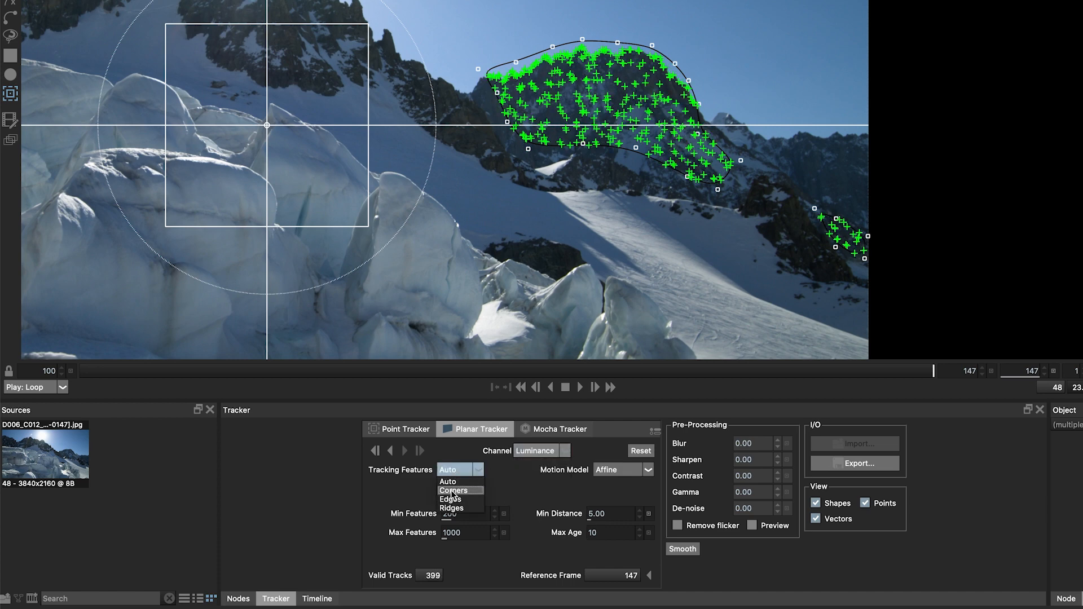
left_click(453, 490)
left_click(458, 472)
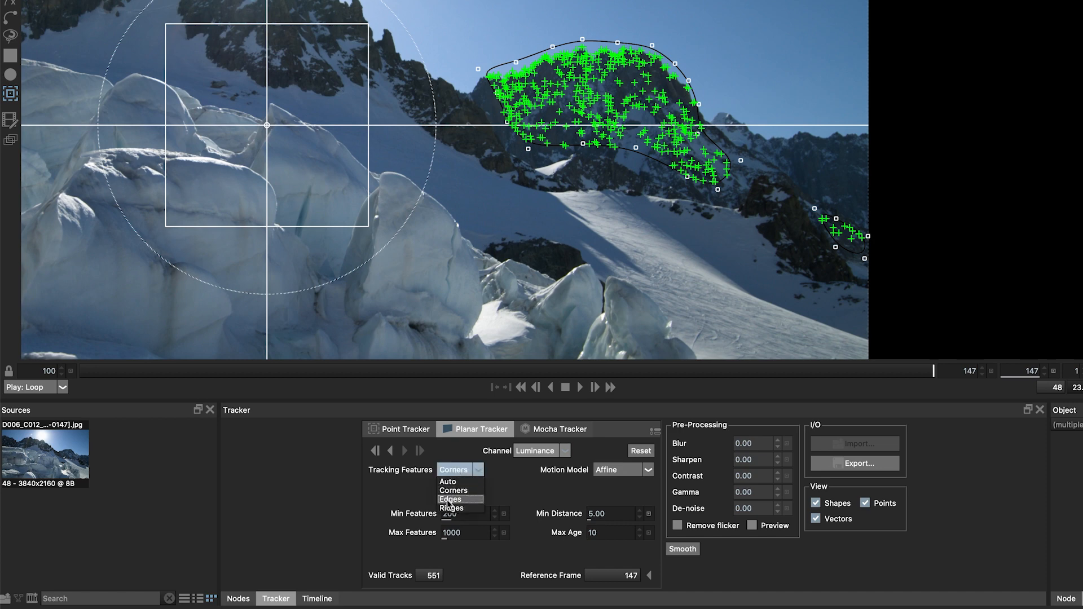
left_click(451, 499)
left_click(466, 471)
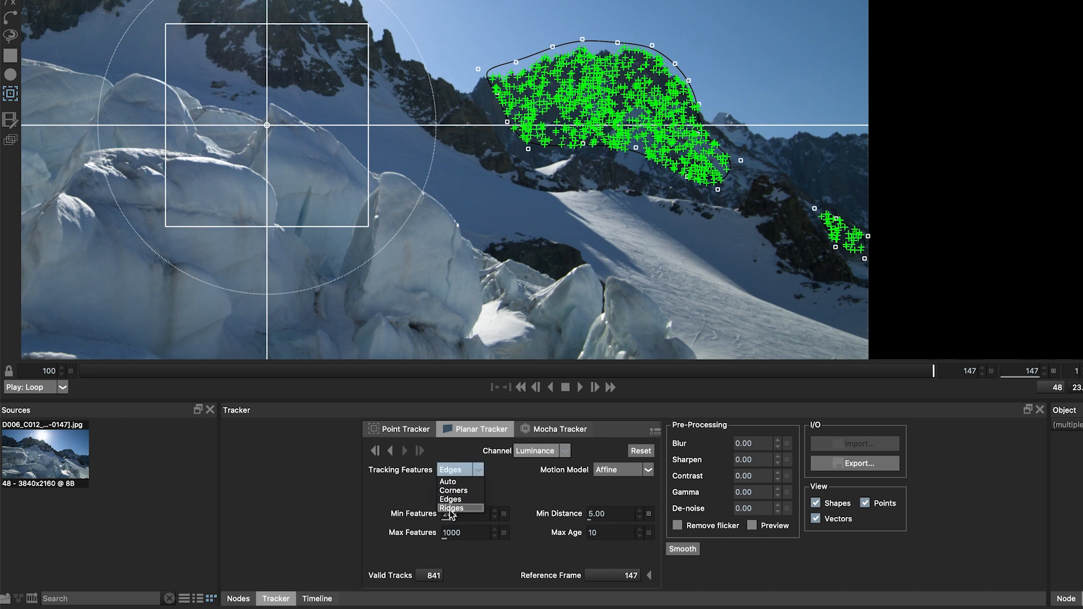
left_click(450, 508)
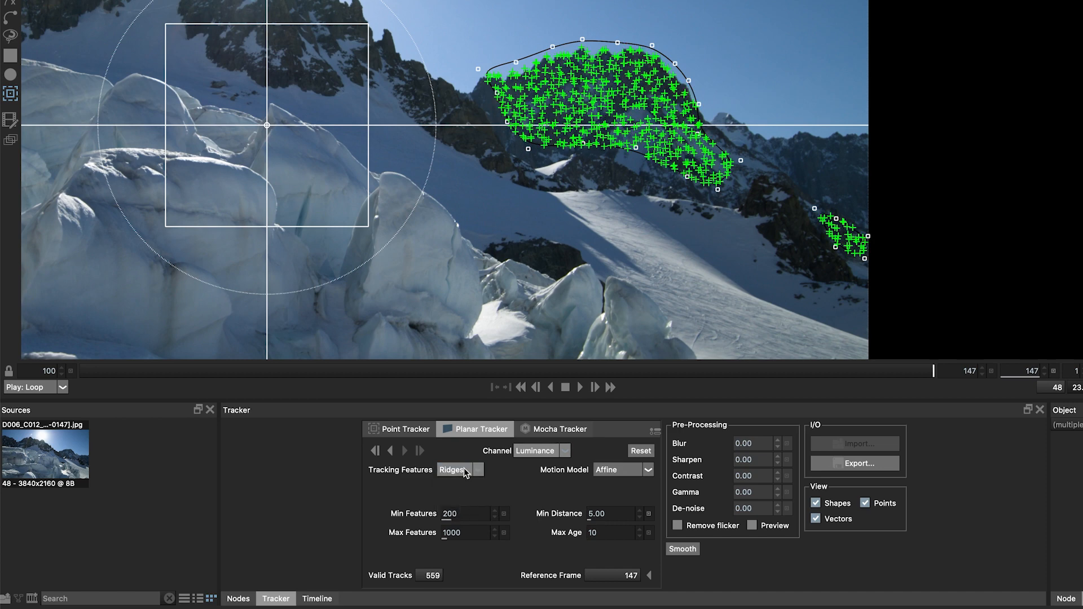
left_click(463, 470)
left_click(454, 500)
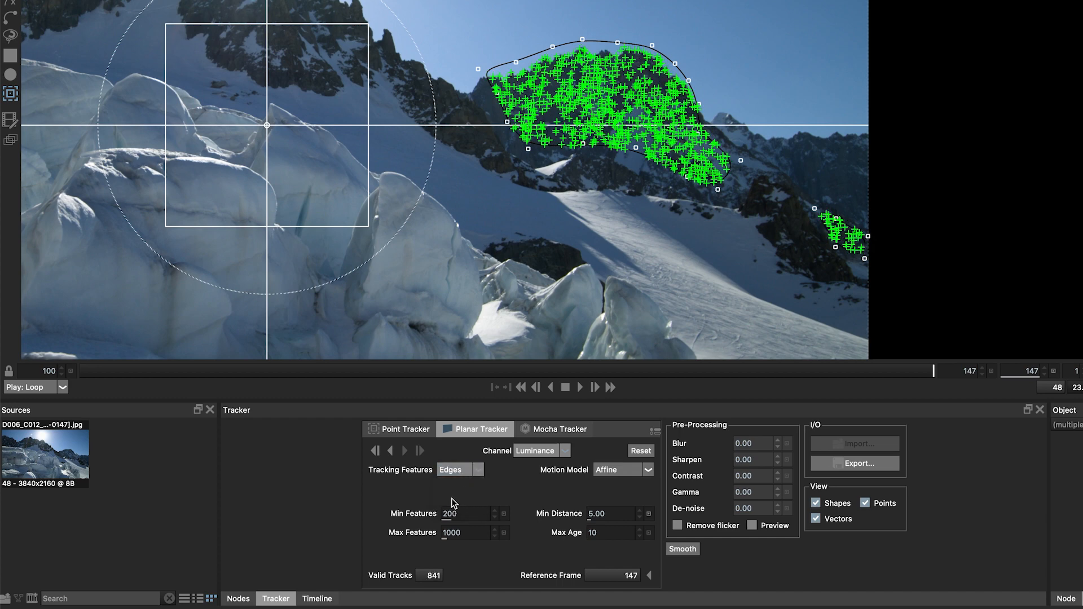
Step: Raise the tracker's pre-processing Contrast to 4.00 while previewing the image, and turn the preview off
left_click(753, 526)
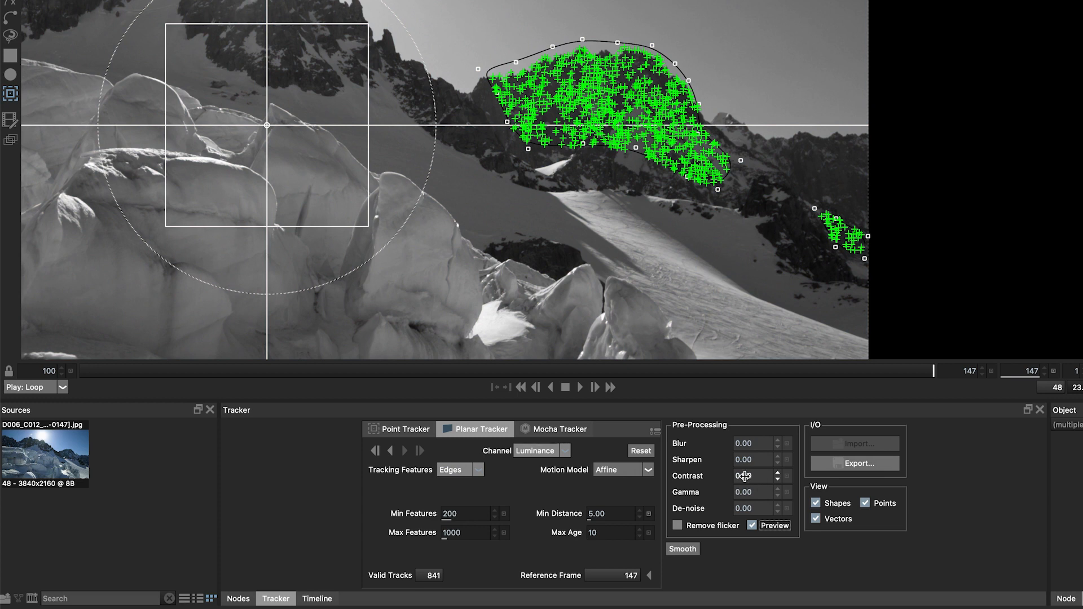
left_click_drag(743, 477, 756, 482)
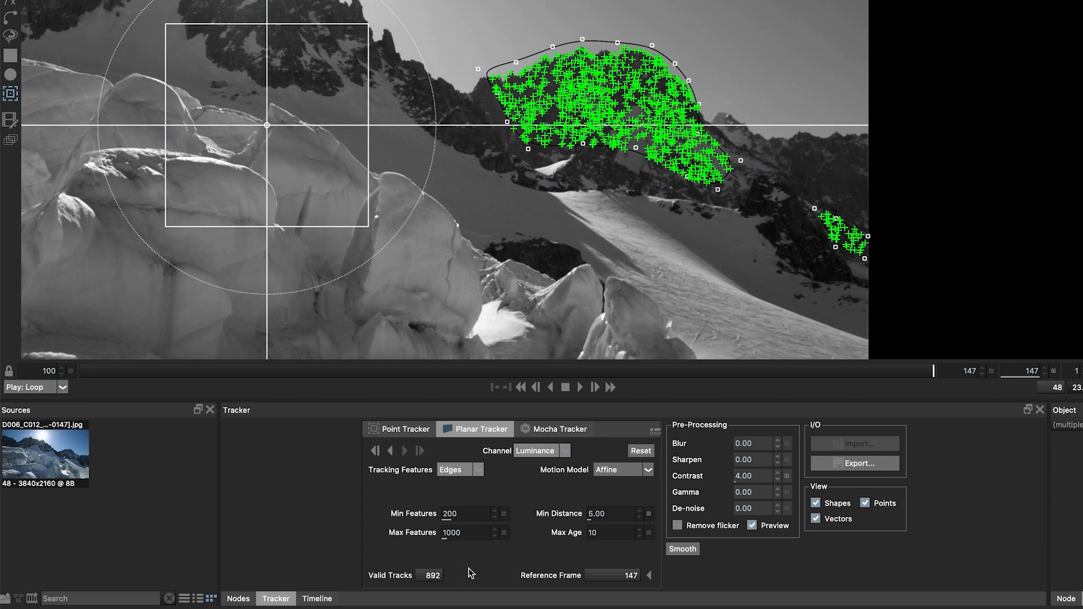
left_click(750, 525)
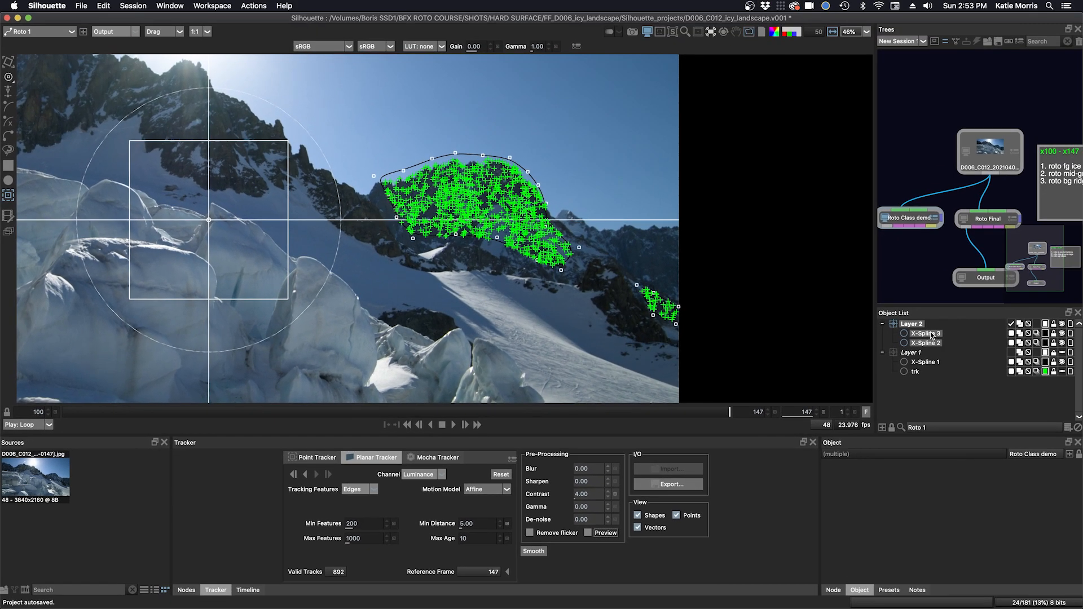
Step: Select X-Spline 3 and X-Spline 2 together and planar-track them backward from frame 147 to frame 100
left_click(931, 335)
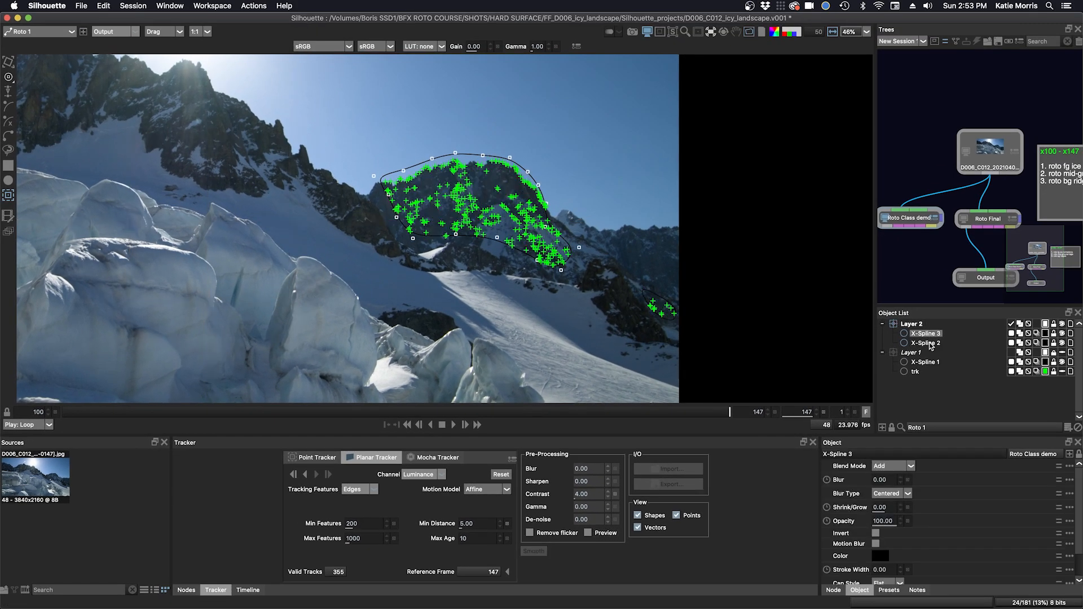
left_click(930, 344, "shift")
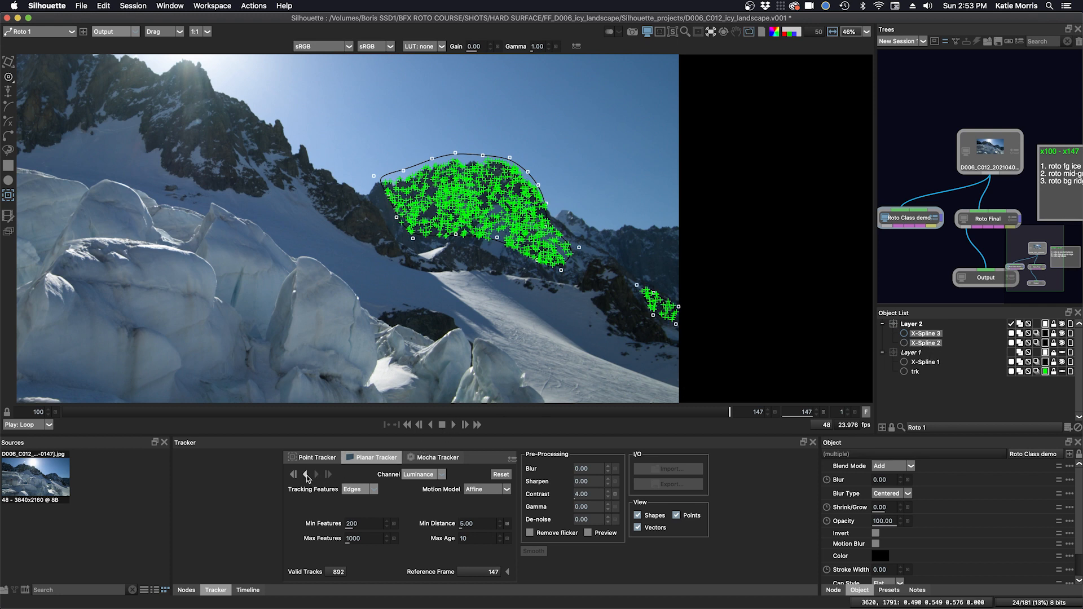
left_click(305, 476)
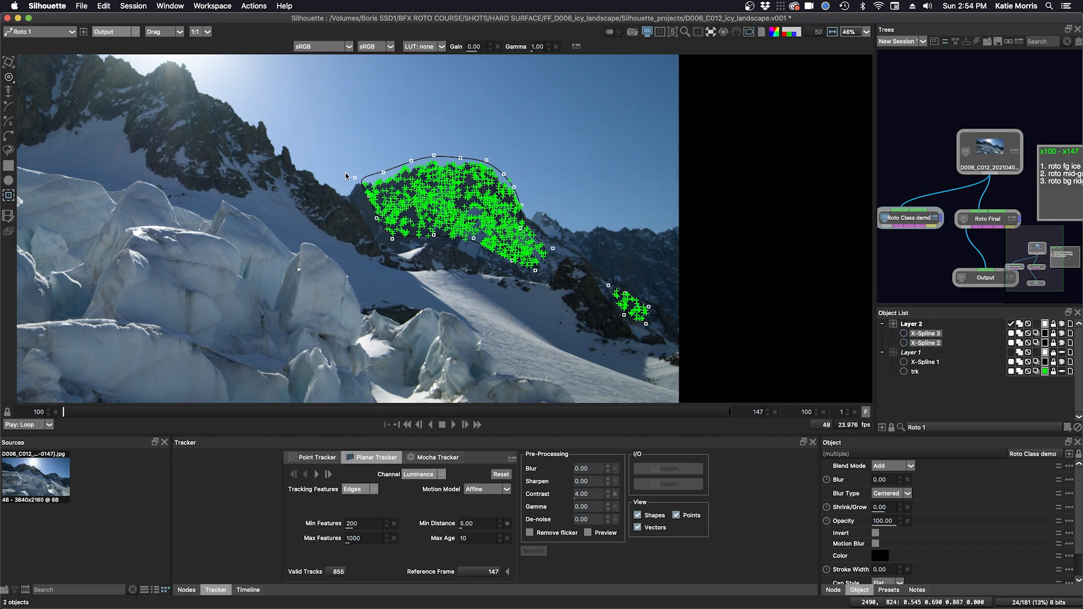
Step: Stabilize the viewer using the tracked ridge layer of the Roto Class demo node
left_click(709, 32)
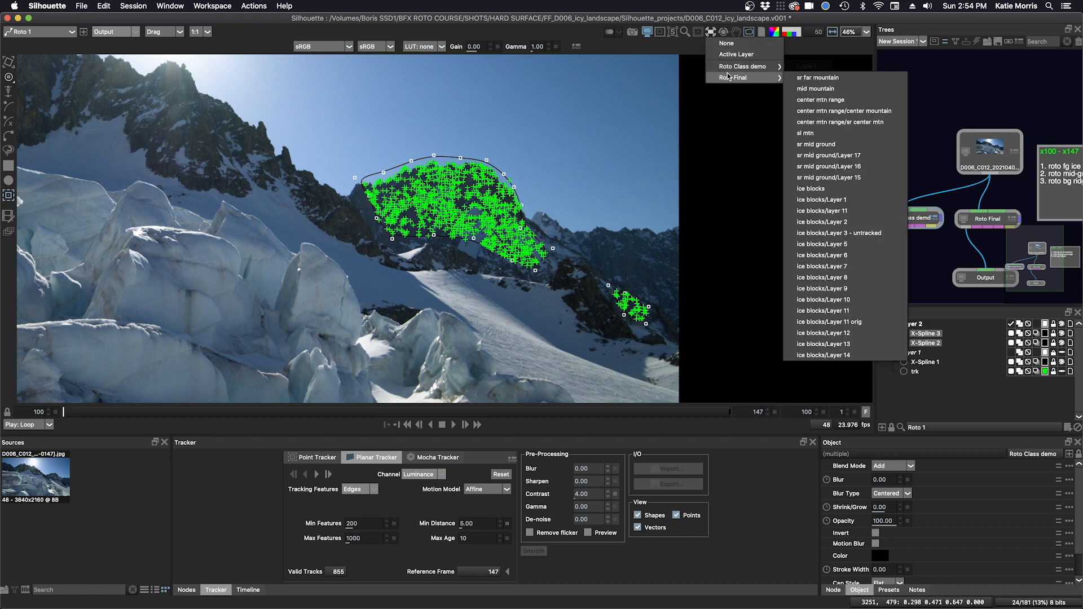
mouse_move(752, 66)
left_click(807, 78)
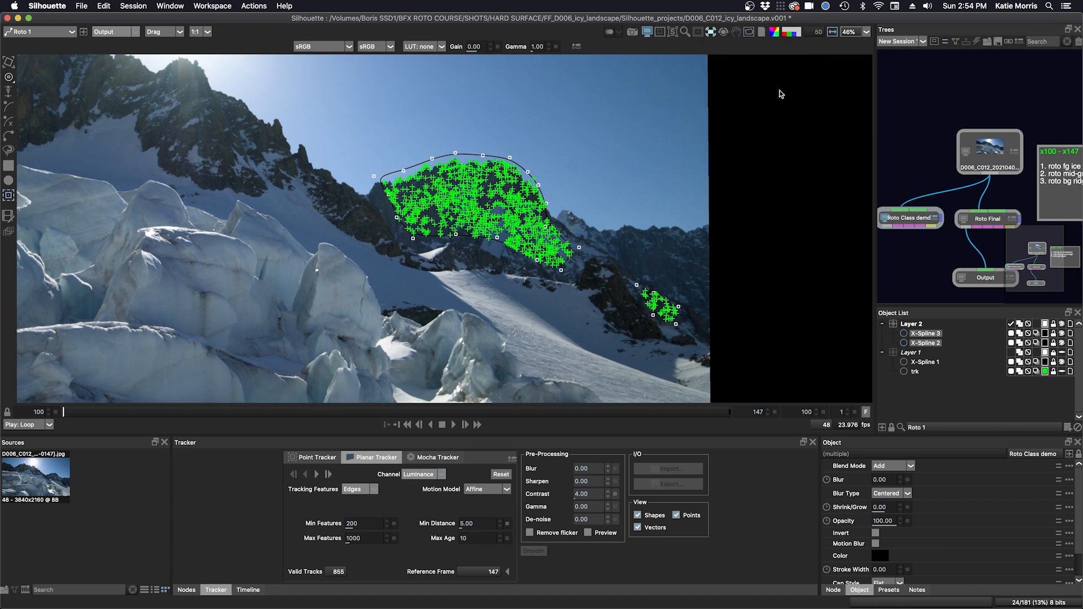
Step: Hide the tracking points while keeping the shapes shown, and scrub through the frames to check the stabilized track
left_click(684, 518)
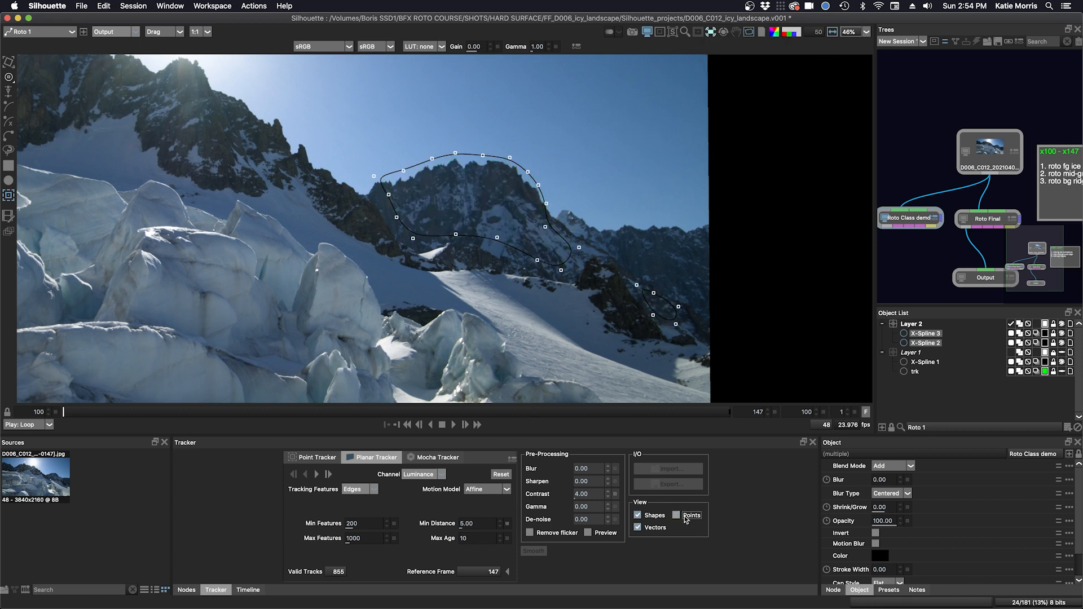
left_click(638, 516)
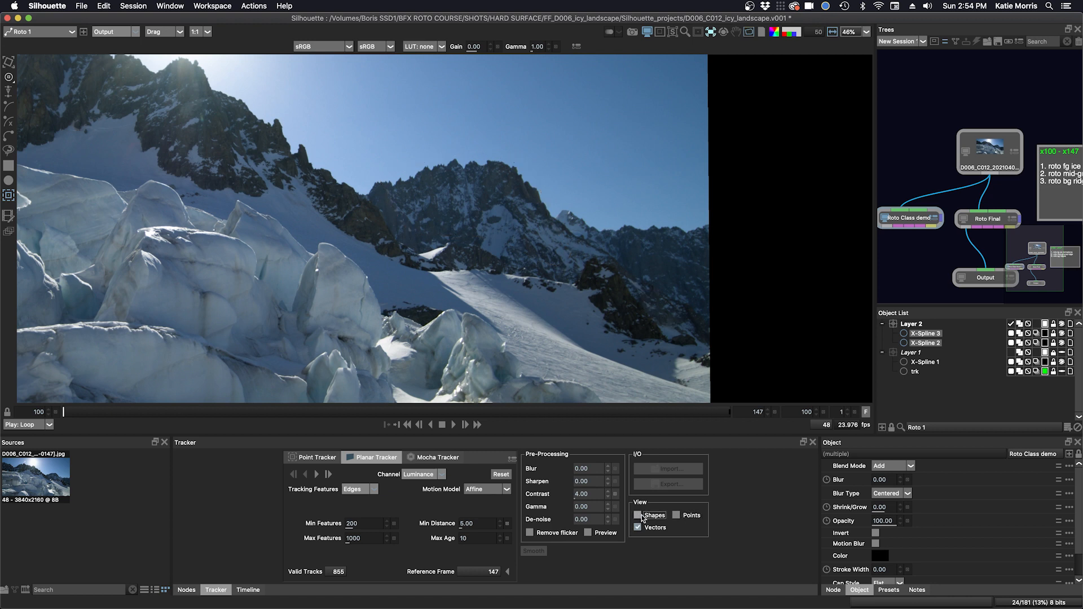
left_click(638, 516)
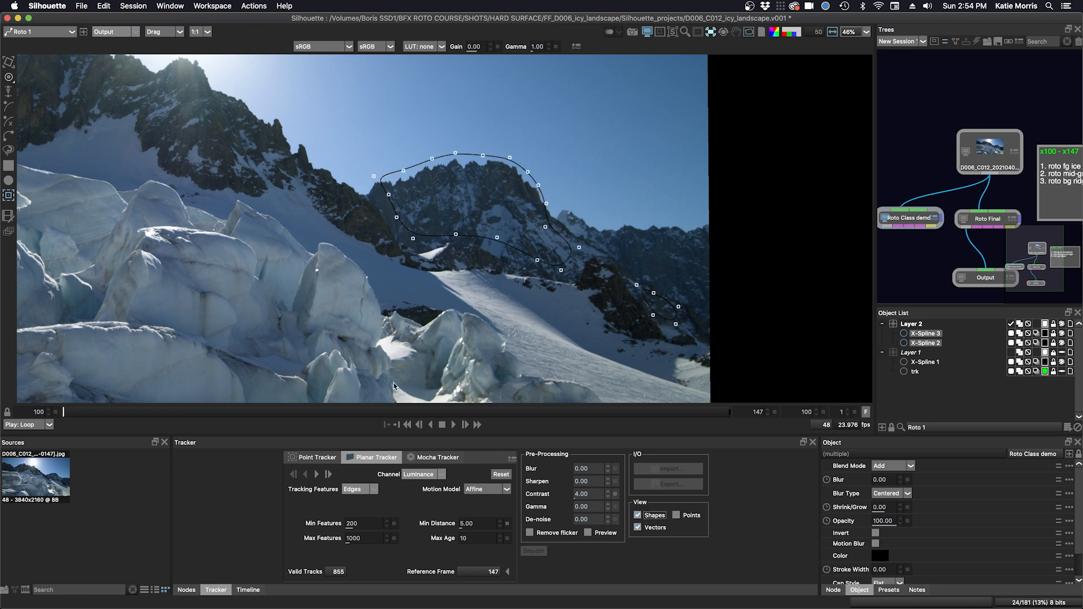
mouse_move(65, 410)
left_mouse_down()
mouse_move(718, 410)
mouse_move(12, 420)
mouse_move(591, 399)
mouse_move(73, 416)
left_mouse_up()
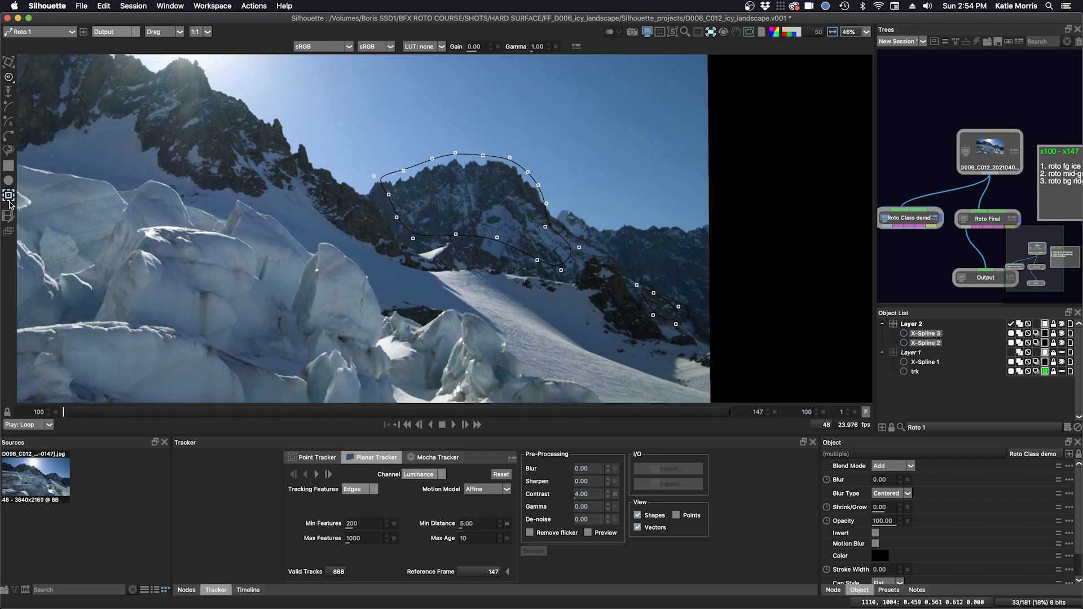
Step: Leave the tracker and switch to the Reshape tool
left_click(8, 123)
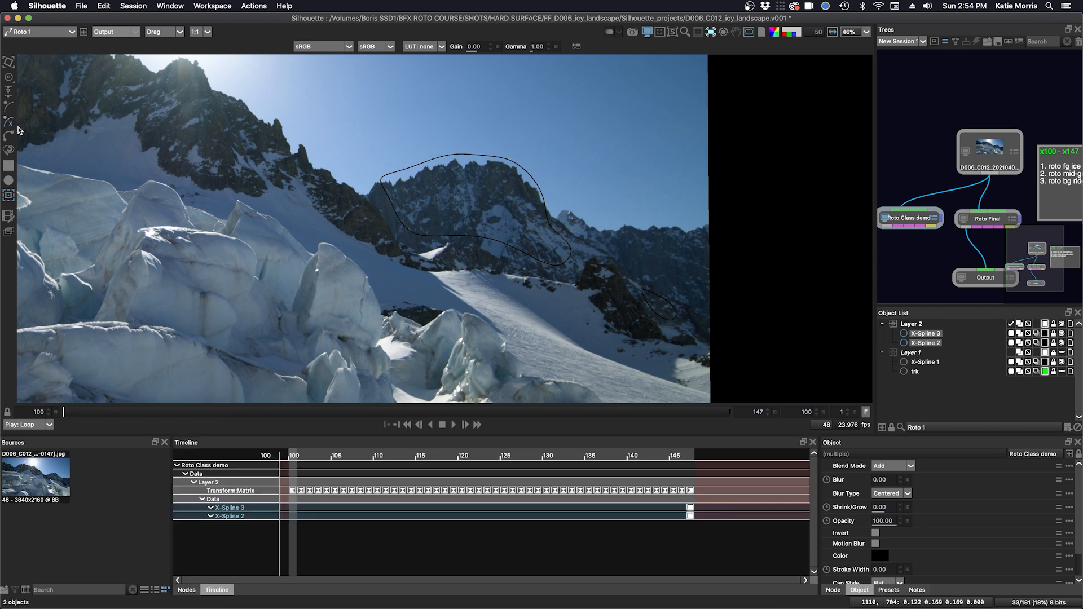
left_click(13, 79)
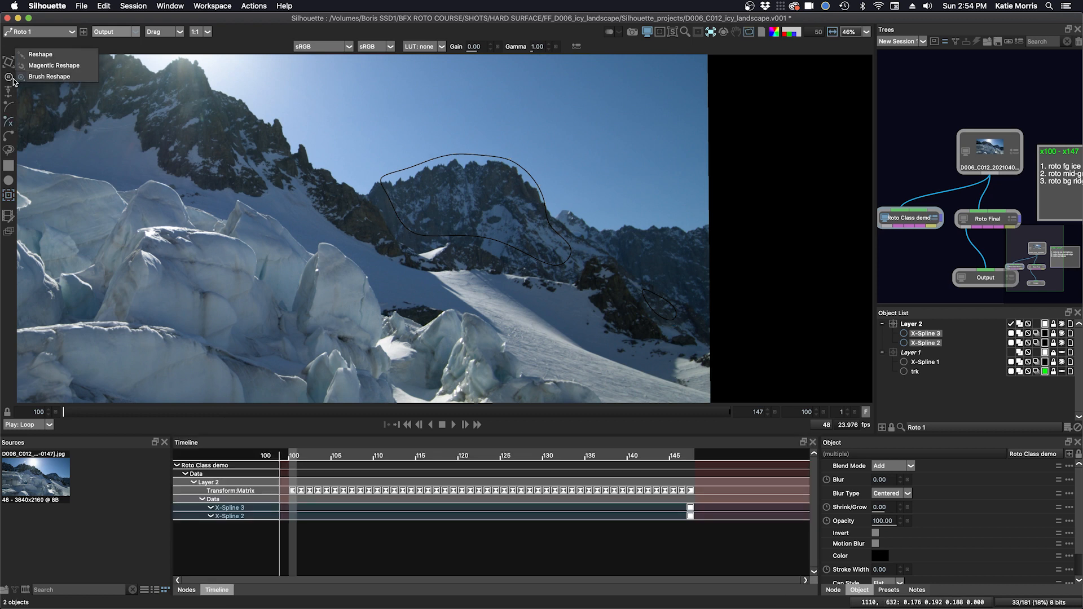
left_click(42, 55)
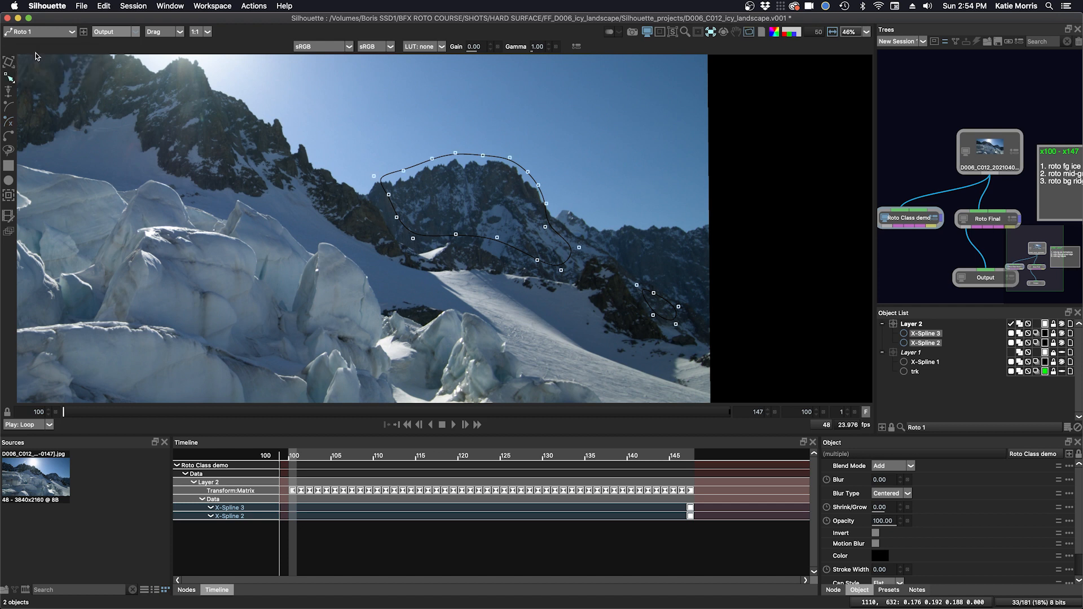
Step: Rename both X-Splines in Layer 2 as trk
left_click(953, 353)
left_click(925, 333)
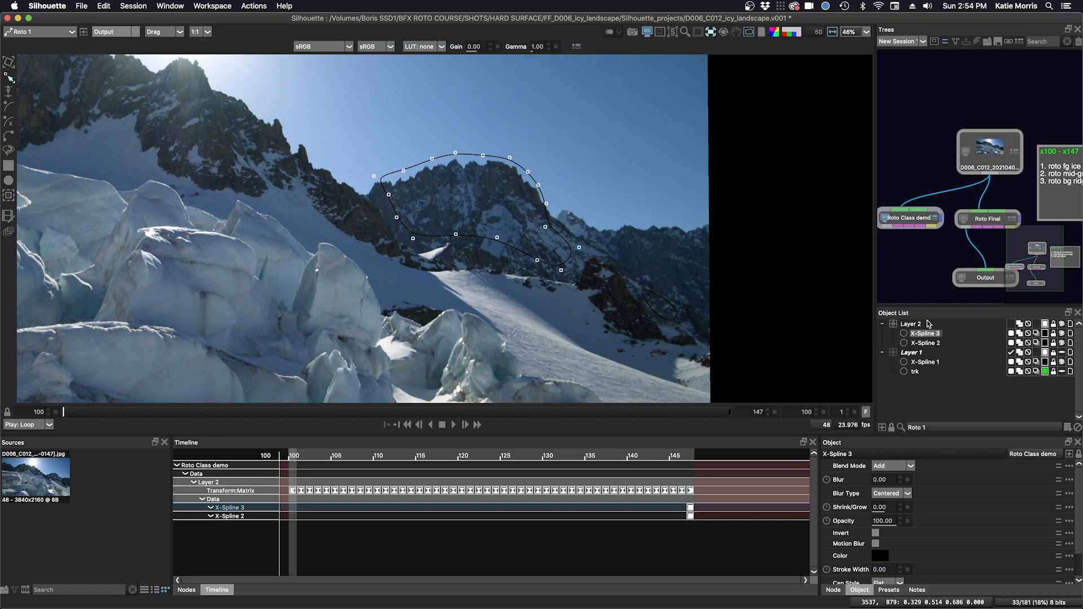
type("trk")
key("Return")
left_click(923, 343)
type("trk")
key("Return")
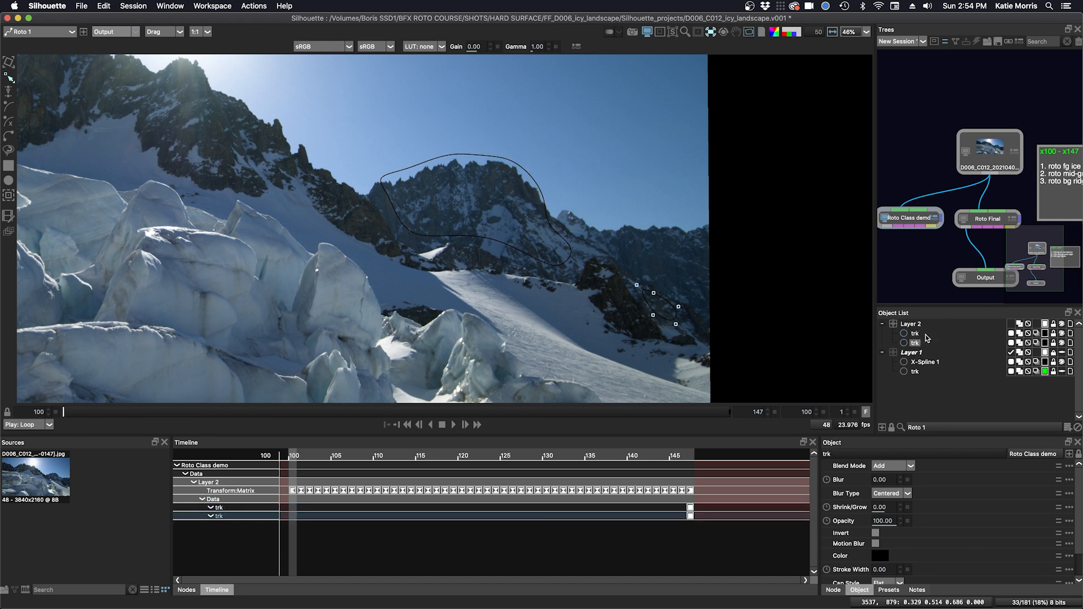
Step: Colour both trk shapes in Layer 2 green and hide them in the viewer
left_click(1044, 342)
left_click(694, 369)
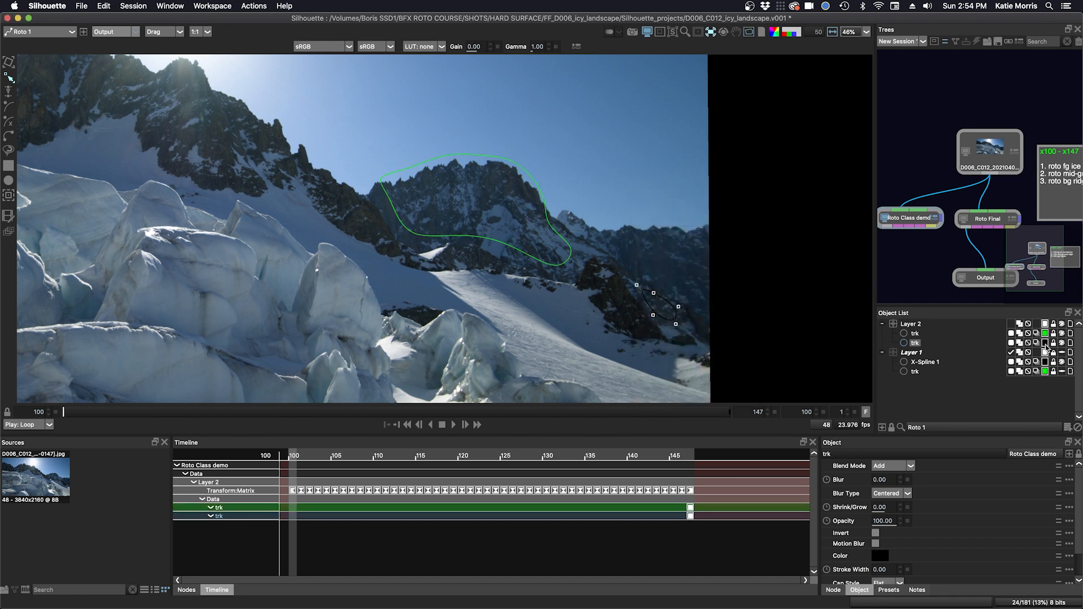
left_click(695, 373)
left_click(732, 392)
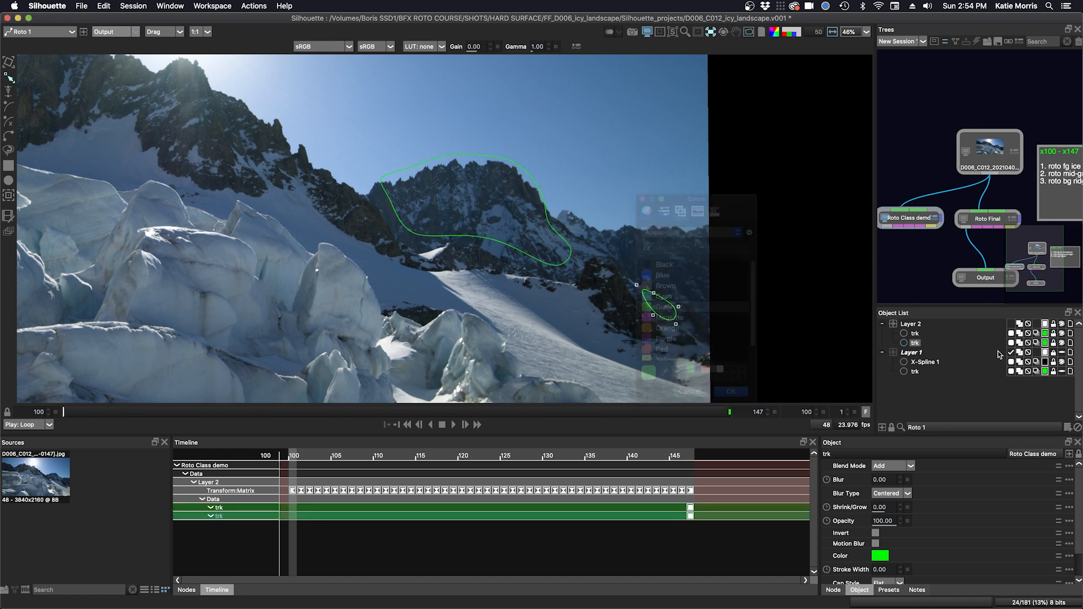
left_click(1061, 333)
left_click(1061, 342)
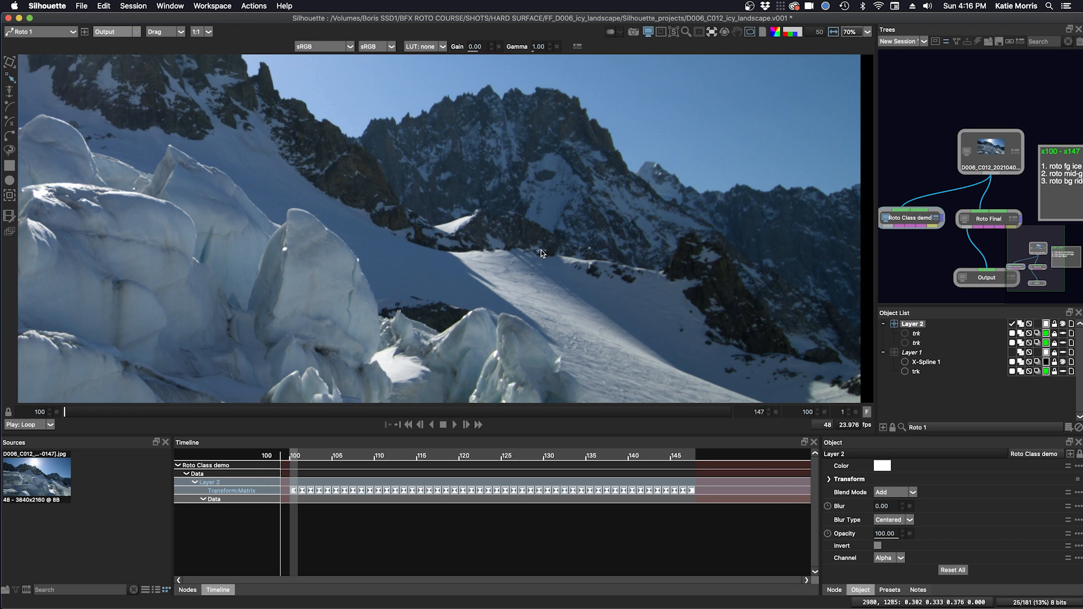
Step: Draw a closed freehand shape in Layer 2 that follows the main peak's ridge line and loops loosely through the snow below
key("m")
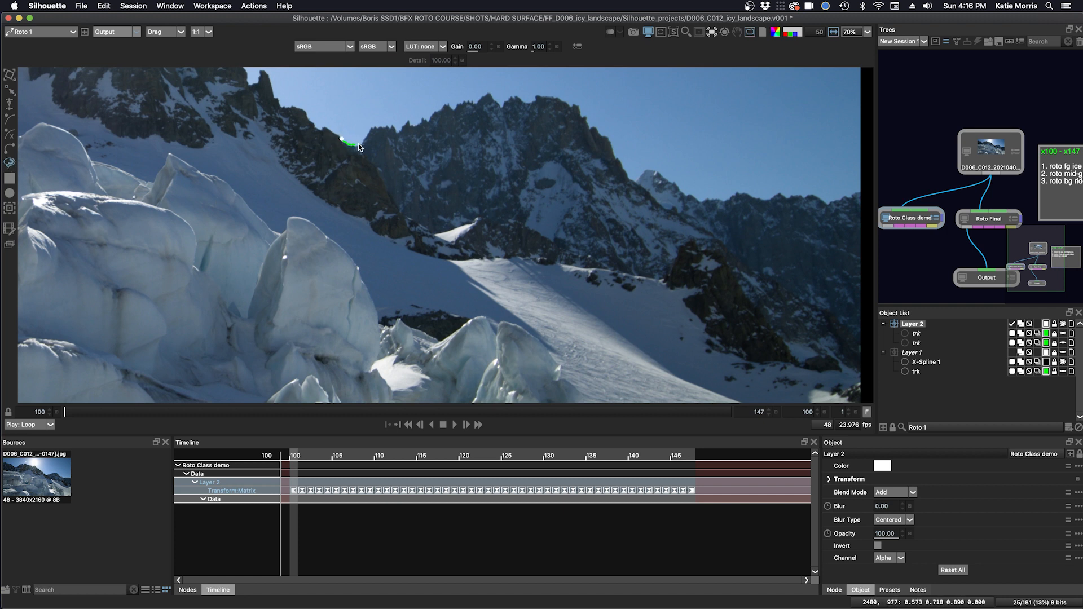
left_click_drag(369, 132, 408, 122)
mouse_move(455, 110)
left_mouse_down()
mouse_move(496, 88)
mouse_move(506, 105)
mouse_move(514, 94)
mouse_move(569, 105)
left_mouse_up()
mouse_move(615, 160)
left_mouse_down()
mouse_move(853, 334)
mouse_move(864, 345)
mouse_move(856, 388)
mouse_move(640, 372)
mouse_move(464, 324)
mouse_move(335, 267)
mouse_move(329, 223)
mouse_move(343, 141)
left_mouse_up()
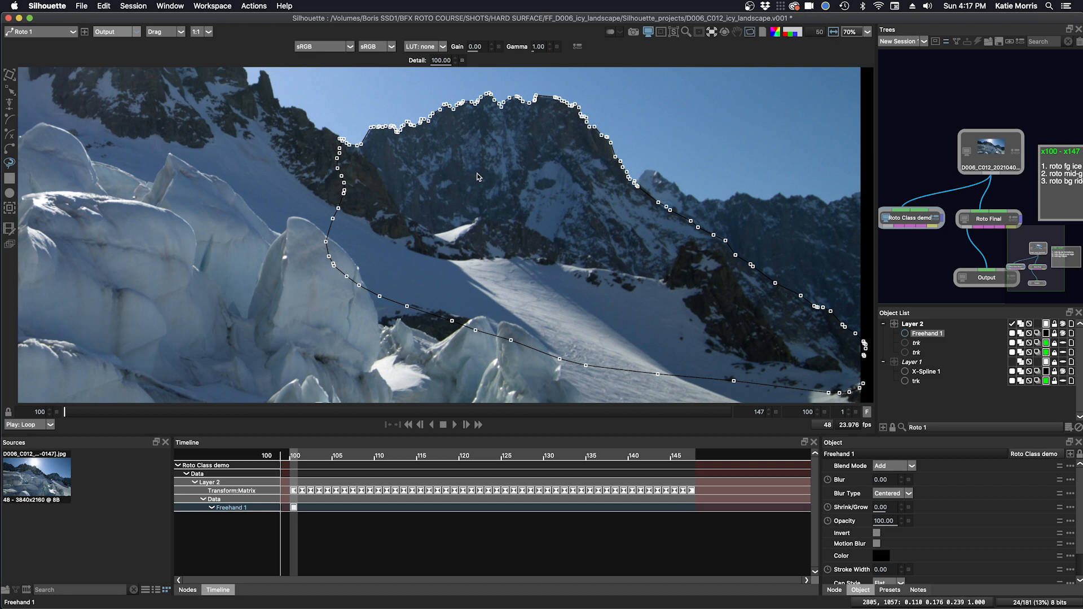
Step: Reshape the freehand outline by moving points along the main peak's descending right slope closer to the rock edge
key("r")
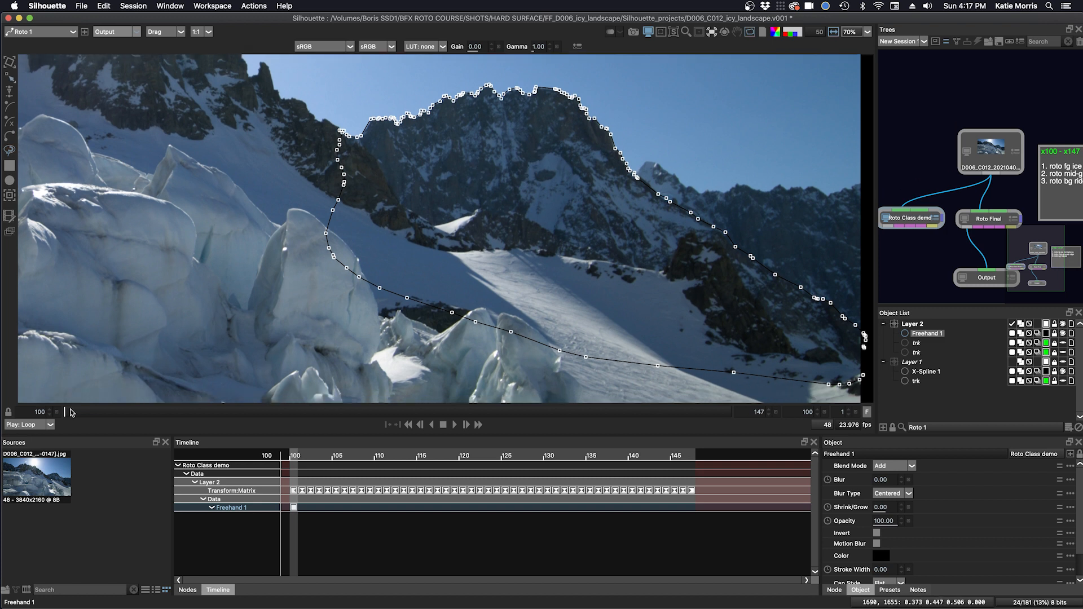
mouse_move(65, 412)
left_mouse_down()
mouse_move(753, 400)
mouse_move(64, 412)
left_mouse_up()
left_click_drag(486, 141, 489, 203)
scroll(511, 195, "up", 5)
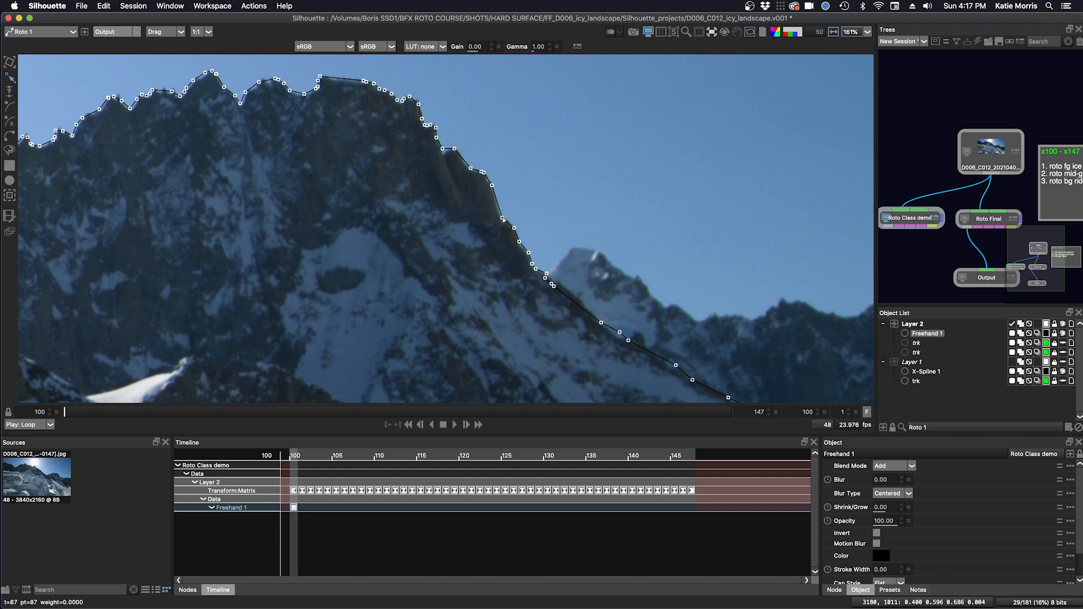
left_click_drag(502, 218, 531, 238)
left_click_drag(555, 286, 574, 309)
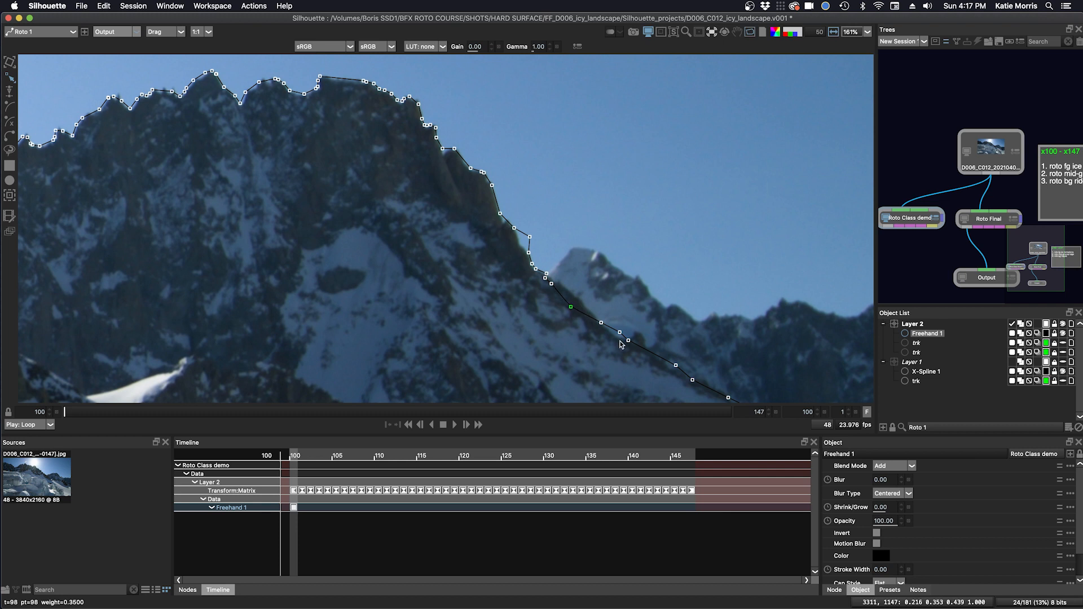
mouse_move(627, 342)
left_mouse_down()
mouse_move(643, 339)
mouse_move(634, 341)
left_mouse_up()
Step: Convert all points of the freehand shape to B-Spline
key("super+a")
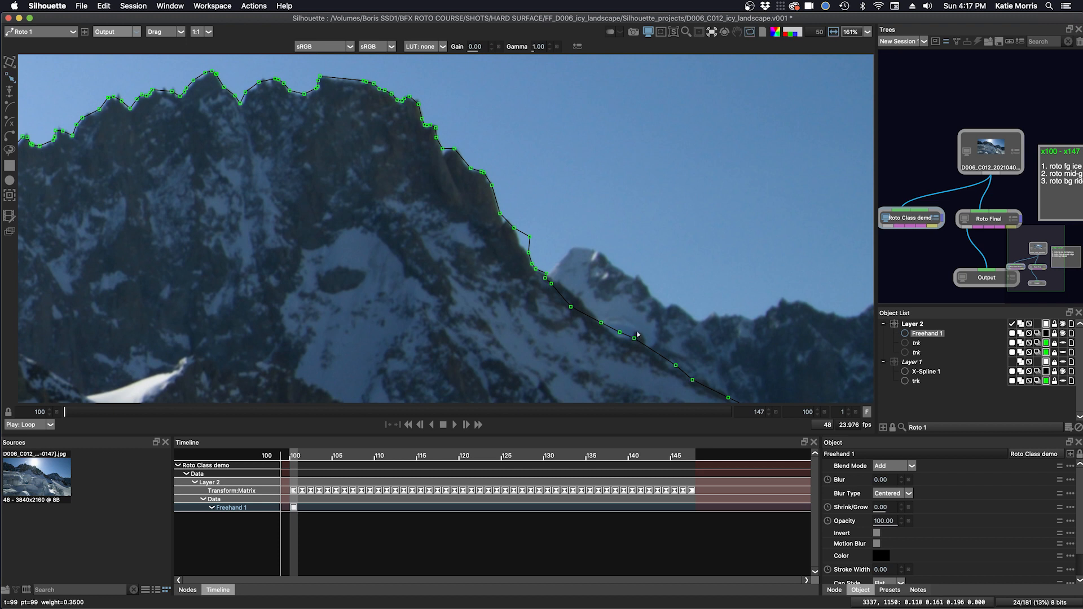
right_click(605, 296)
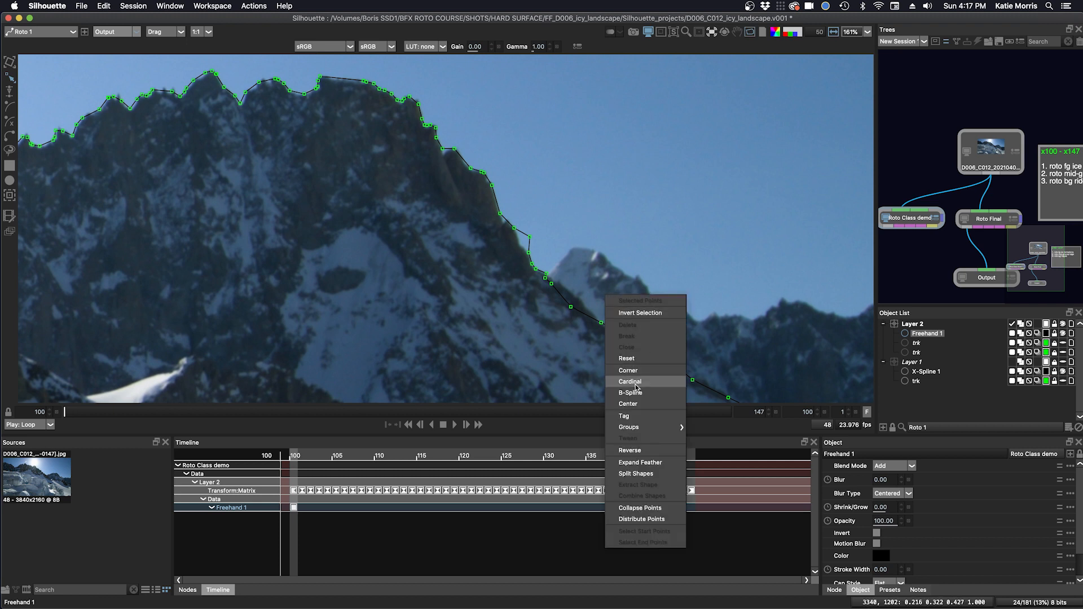
left_click(630, 393)
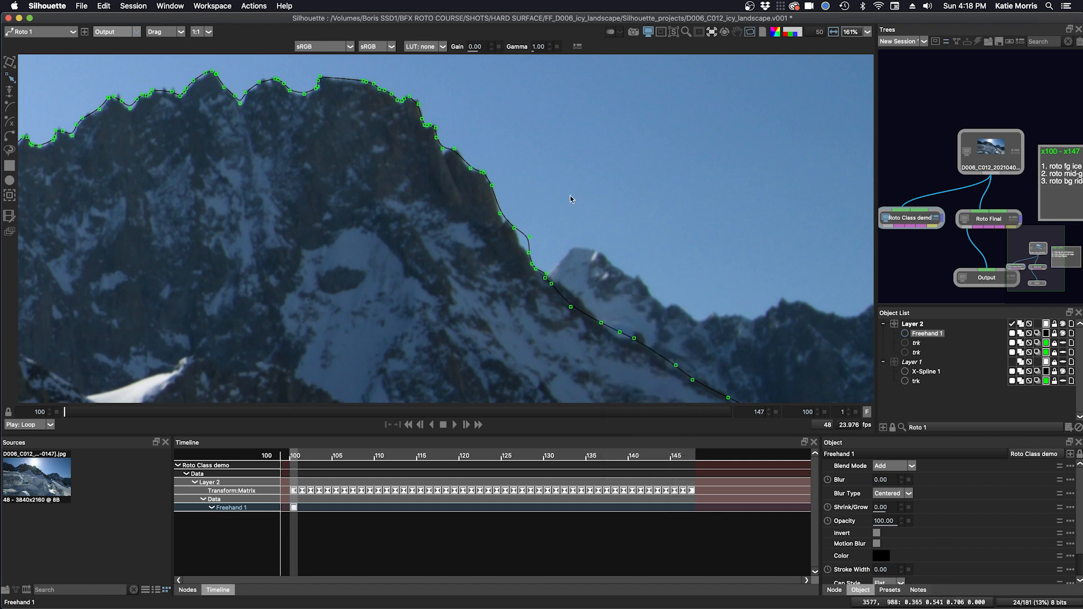
Step: Refine the freehand B-Spline shape by moving its points along the main peak's right slope and summit ridge closer to the rock edge
left_click_drag(499, 213, 521, 245)
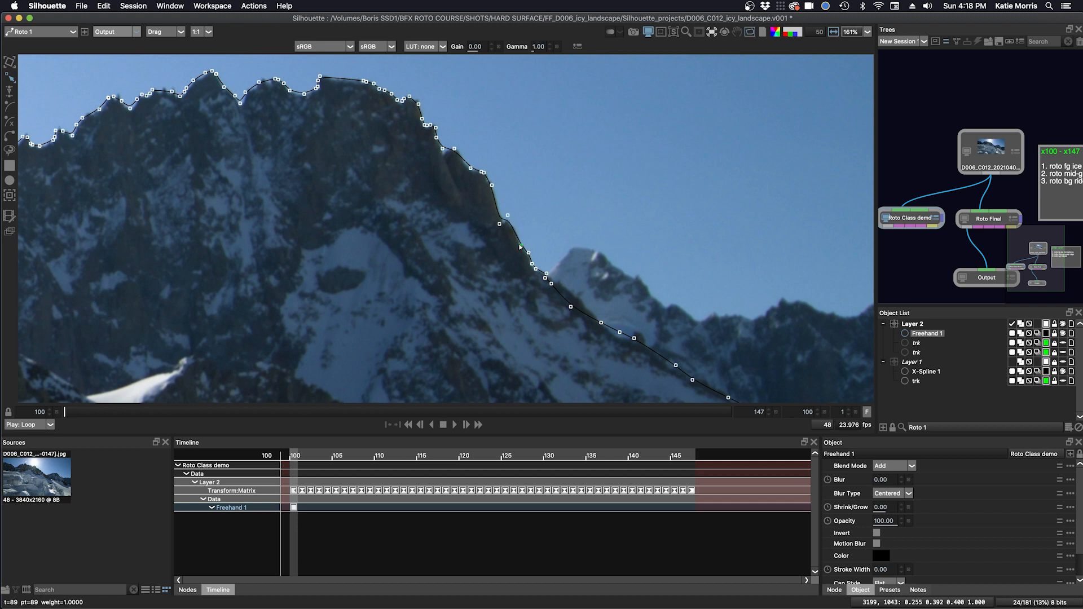
left_click_drag(571, 307, 562, 280)
mouse_move(552, 283)
left_mouse_down()
mouse_move(660, 357)
mouse_move(627, 341)
left_mouse_up()
left_click(645, 340)
left_click_drag(465, 192, 508, 227)
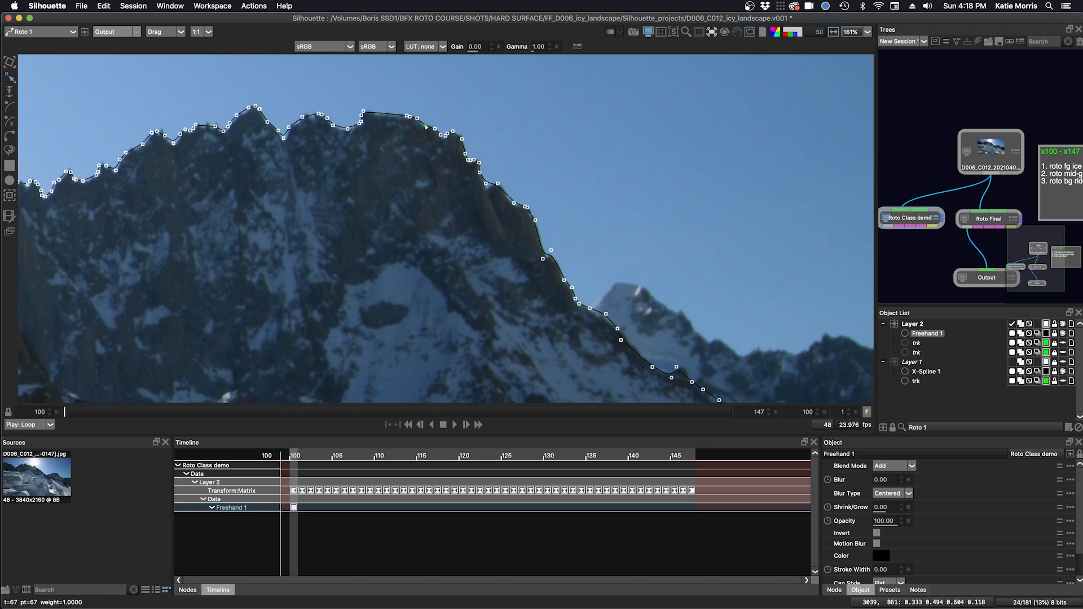
mouse_move(283, 139)
left_mouse_down()
mouse_move(312, 114)
mouse_move(304, 110)
mouse_move(346, 131)
mouse_move(366, 112)
mouse_move(400, 115)
left_mouse_up()
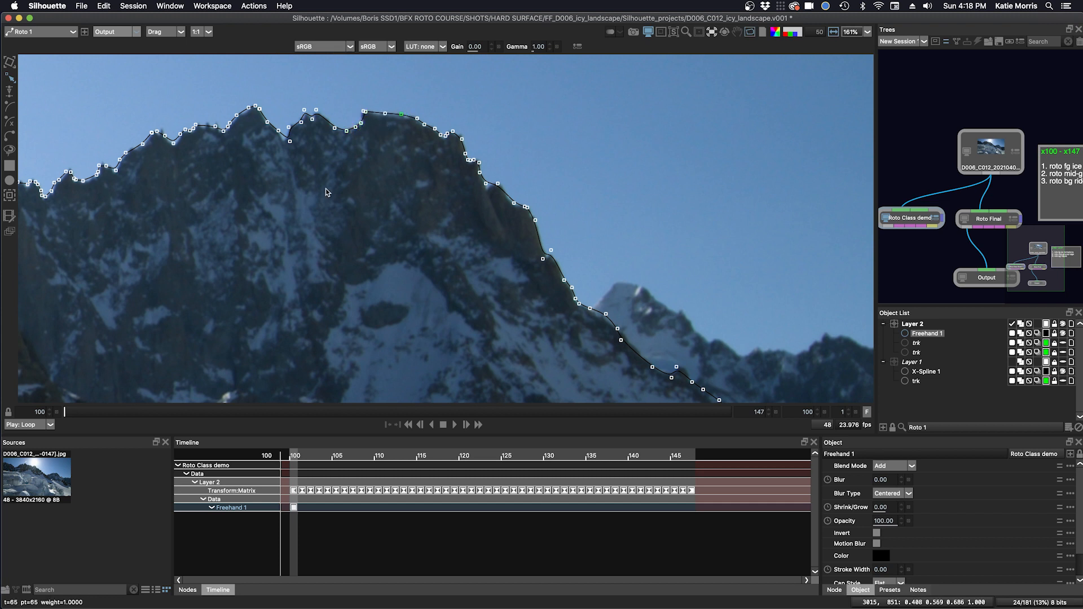
Step: Clean up the loose lower edge of the freehand shape across the snow by deleting surplus points and repositioning a remaining one
left_click_drag(326, 188, 390, 180)
scroll(395, 199, "down", 5)
left_click_drag(405, 279, 371, 197)
left_click_drag(645, 384, 692, 376)
key("Delete")
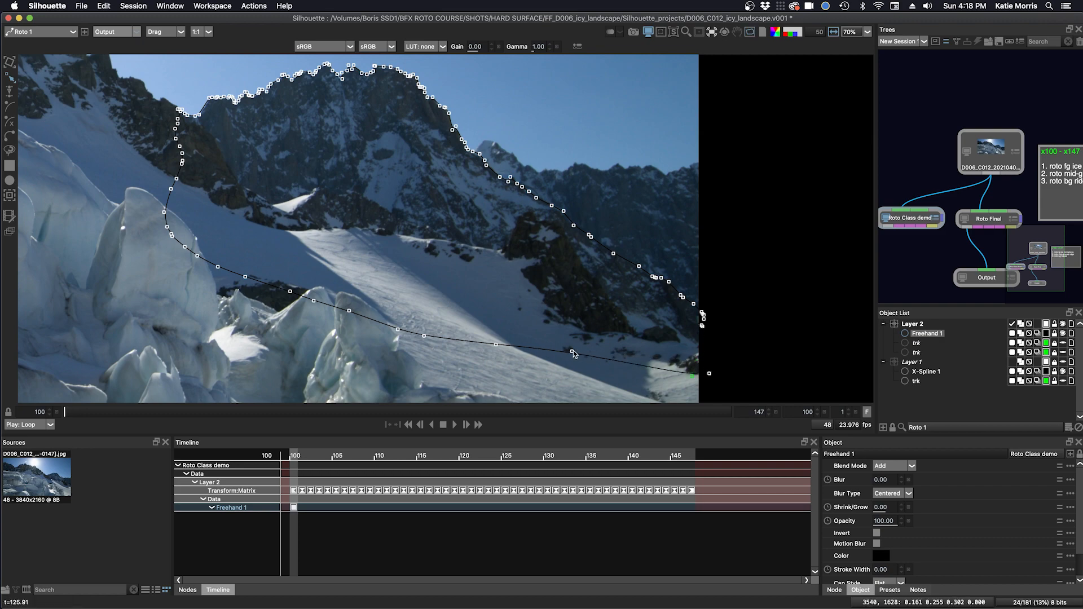
left_click_drag(571, 351, 563, 364)
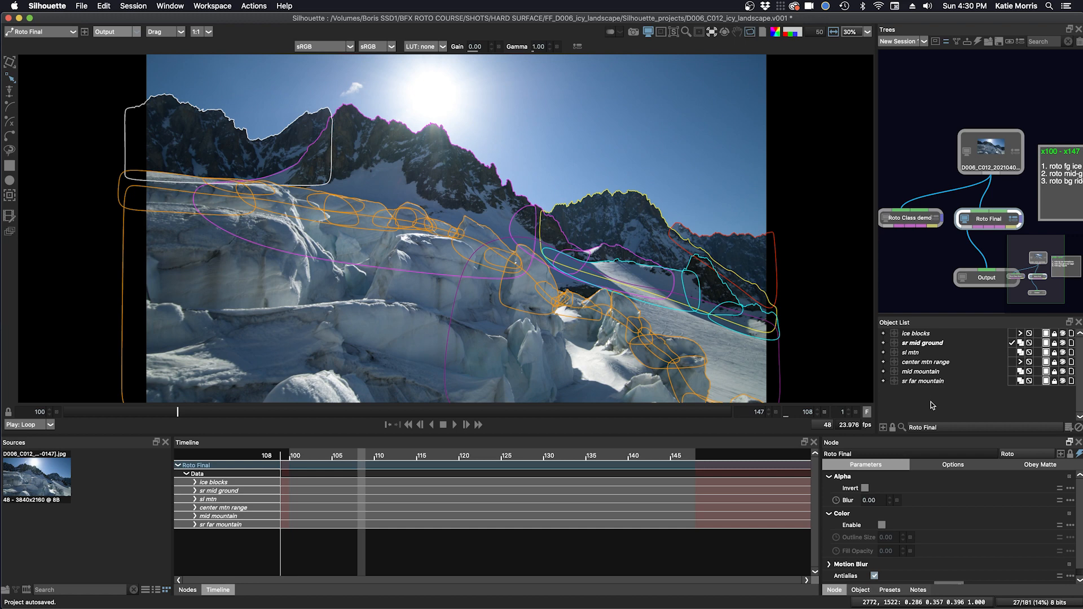
Step: Play the completed Roto Final shot, then expand the ice blocks layer and examine its shapes along the foreground ice
left_click(456, 425)
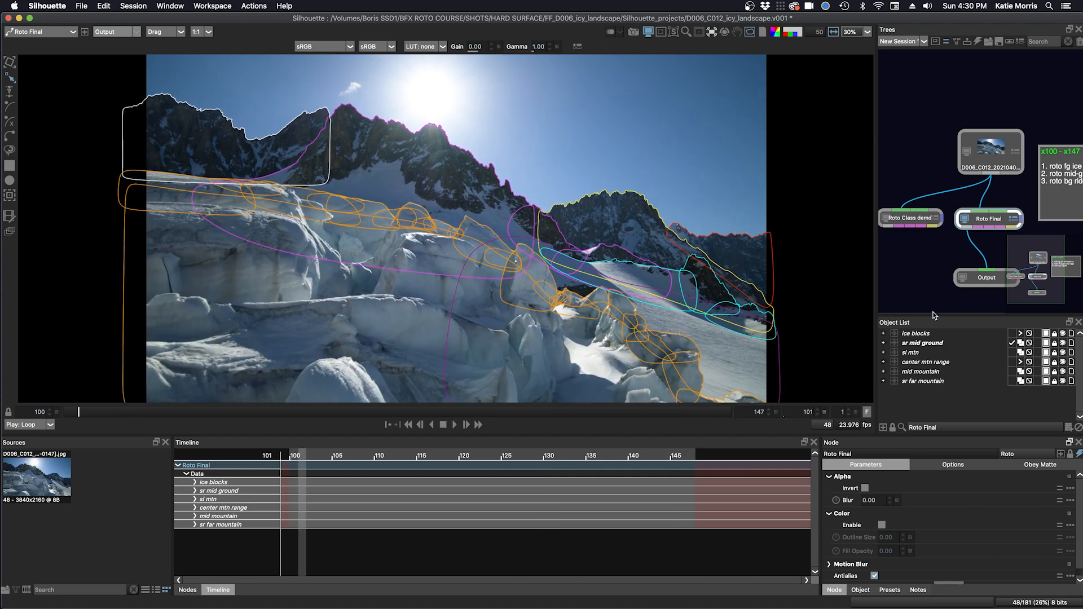
left_click_drag(935, 315, 891, 255)
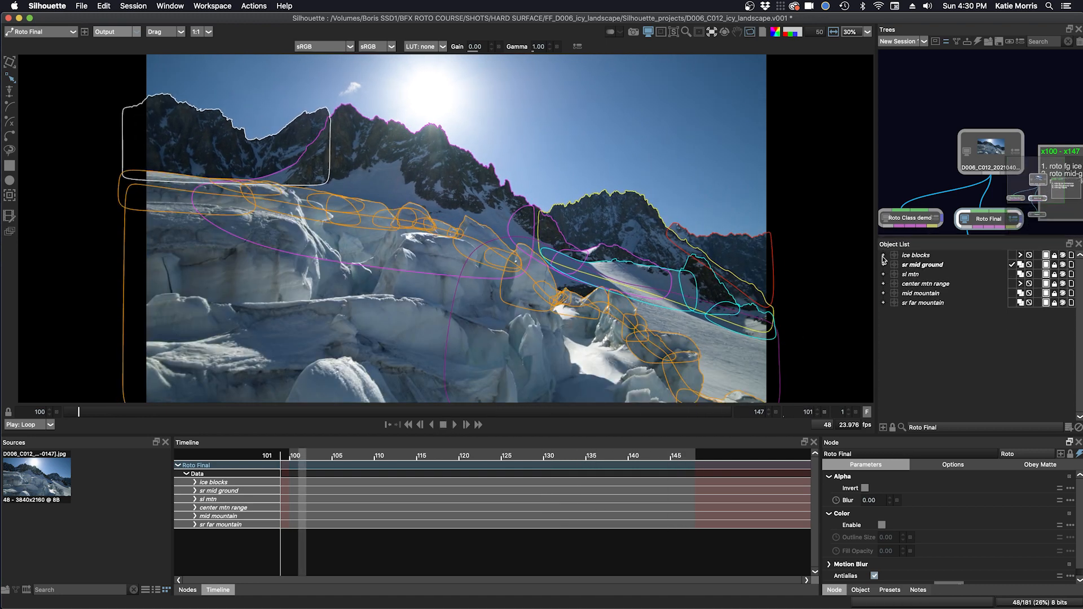
left_click(883, 255)
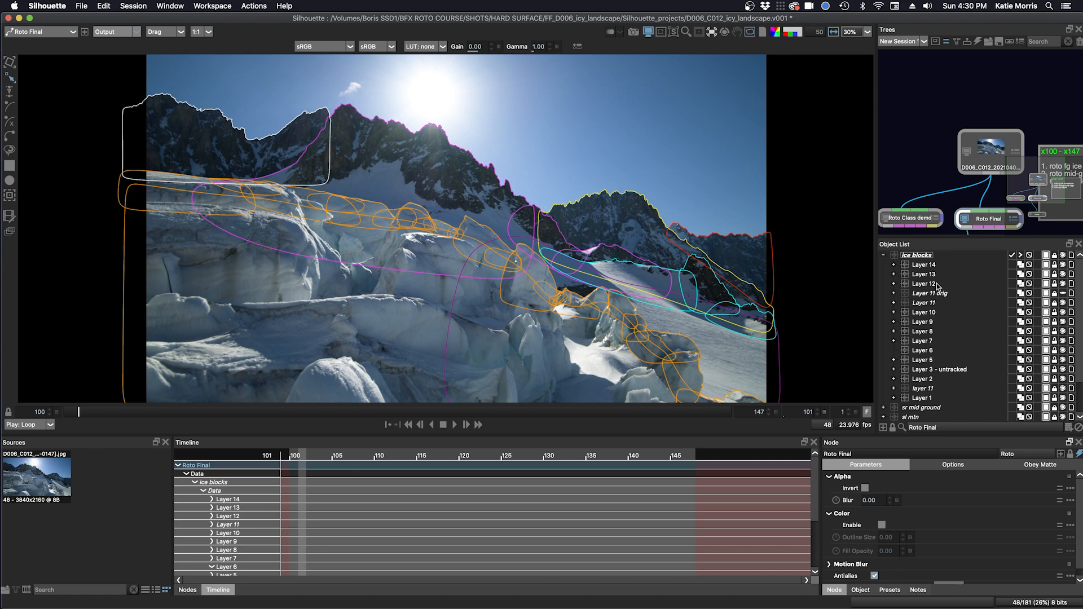
mouse_move(455, 287)
left_mouse_down()
mouse_move(445, 288)
mouse_move(450, 272)
left_mouse_up()
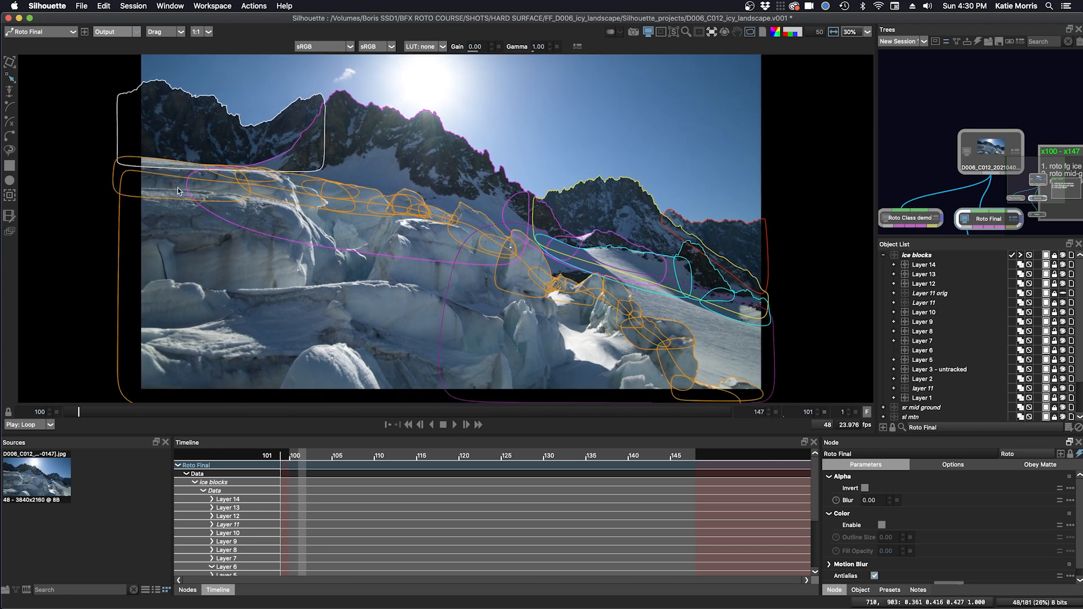
scroll(363, 206, "up", 4)
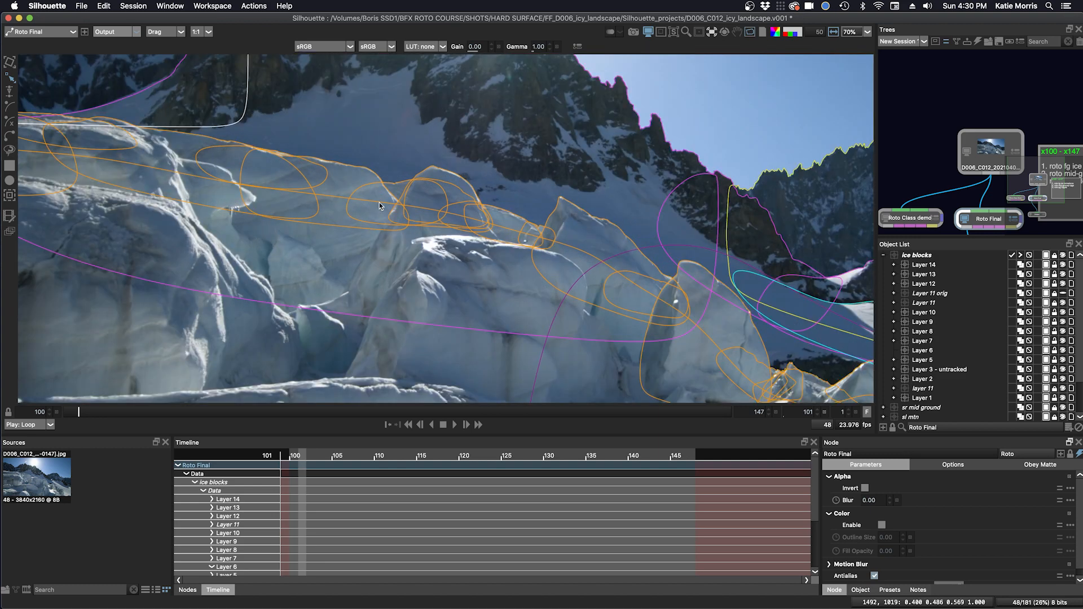
left_click_drag(383, 233, 440, 235)
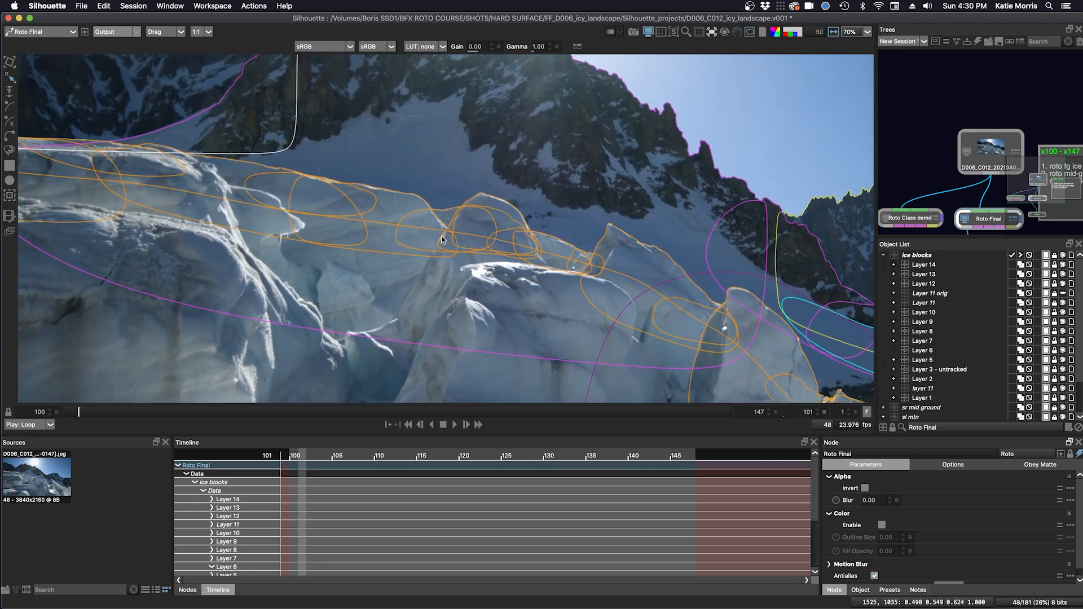
Step: Expand Layer 3 - untracked, scrub the shot to review the keyframes of B-Spline 40 and B-Spline 38, and toggle the layer's visibility off and on
left_click(893, 370)
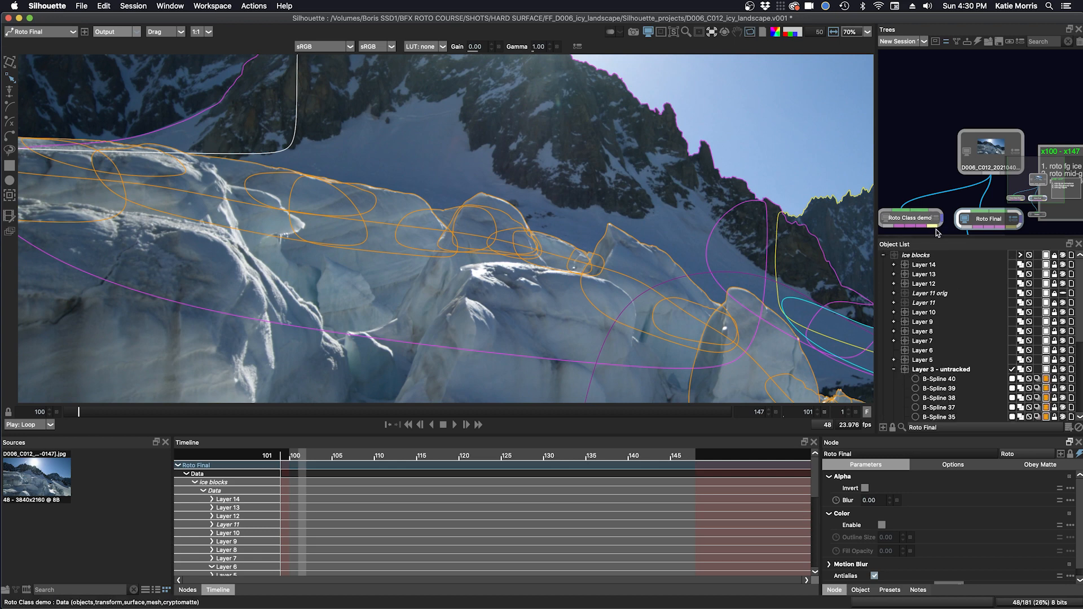
left_click_drag(935, 237, 926, 185)
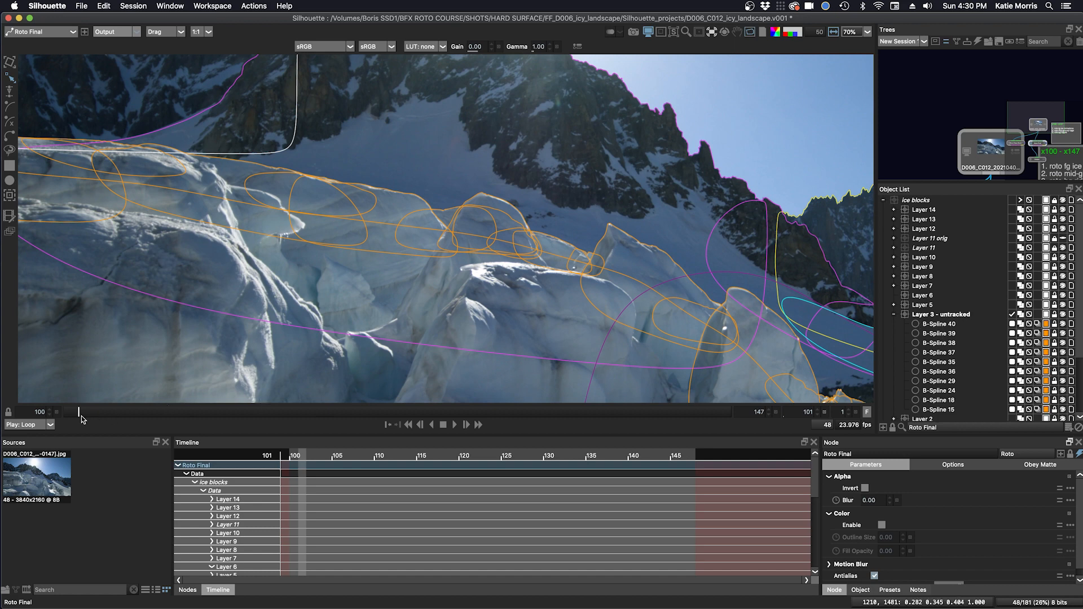
left_click_drag(84, 415, 176, 416)
left_click_drag(329, 417, 631, 412)
left_click(938, 324)
left_click(938, 344)
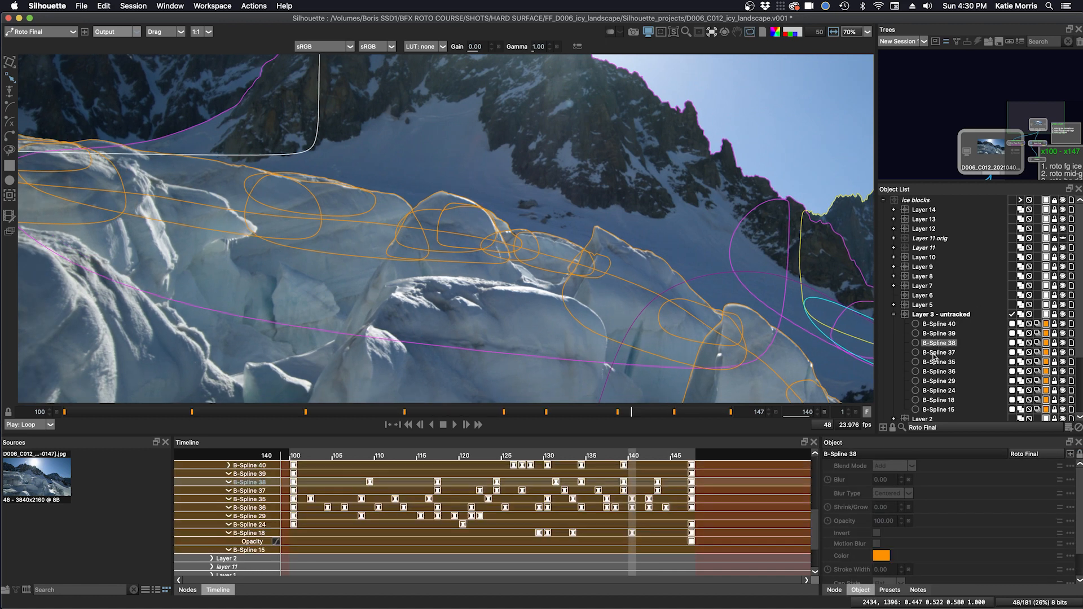
left_click_drag(618, 417, 21, 435)
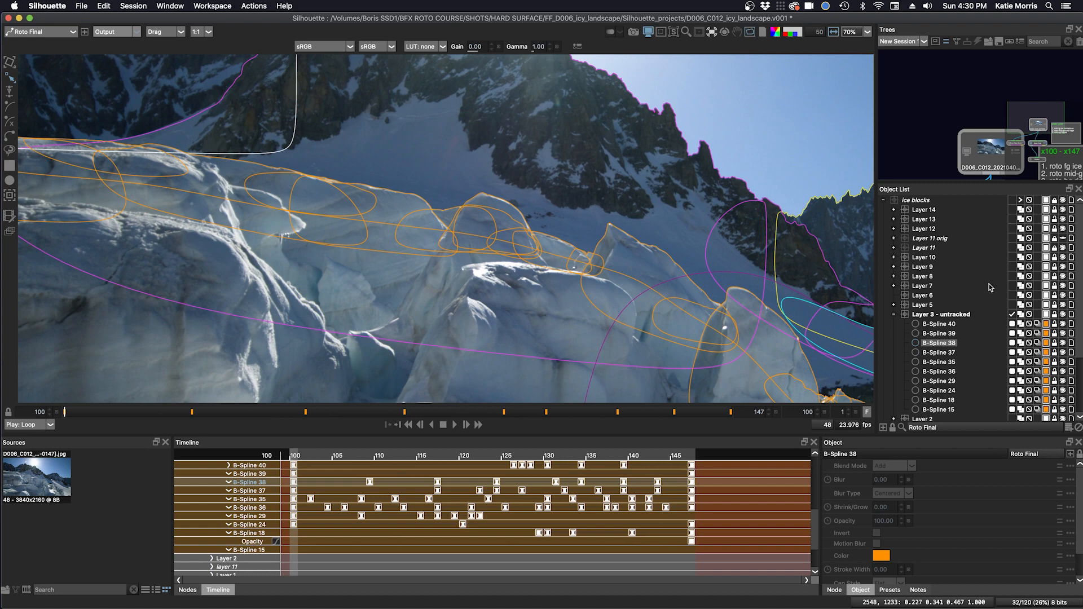
left_click(1063, 314)
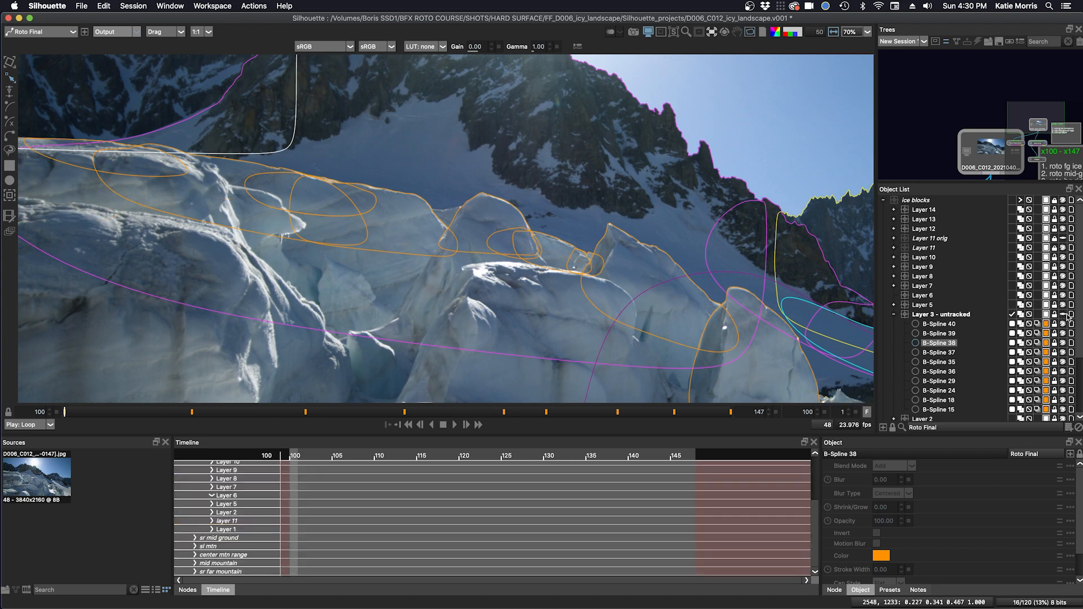
left_click(1063, 314)
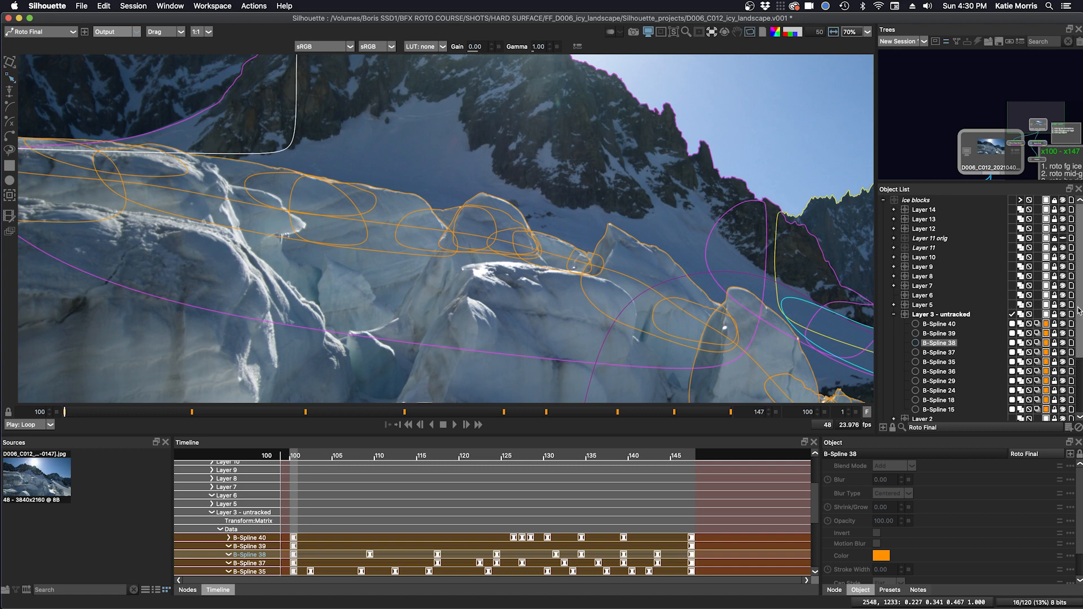
Step: Examine the mountain outlines across the frame and collapse the Layer 3 - untracked and ice blocks layers
left_click_drag(558, 241, 526, 283)
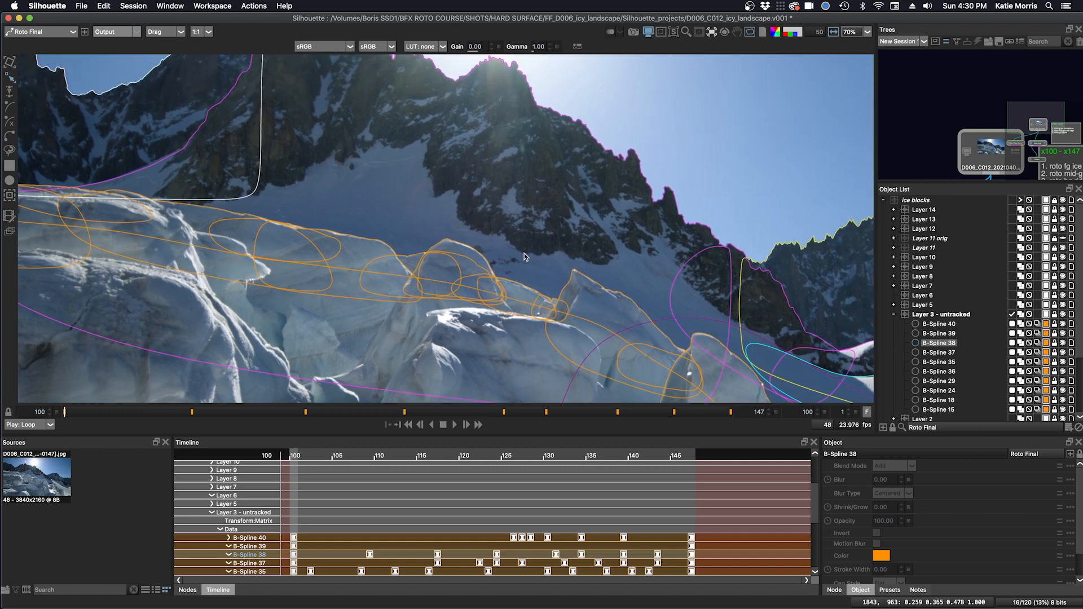
left_click_drag(496, 221, 525, 275)
left_click_drag(427, 233, 442, 251)
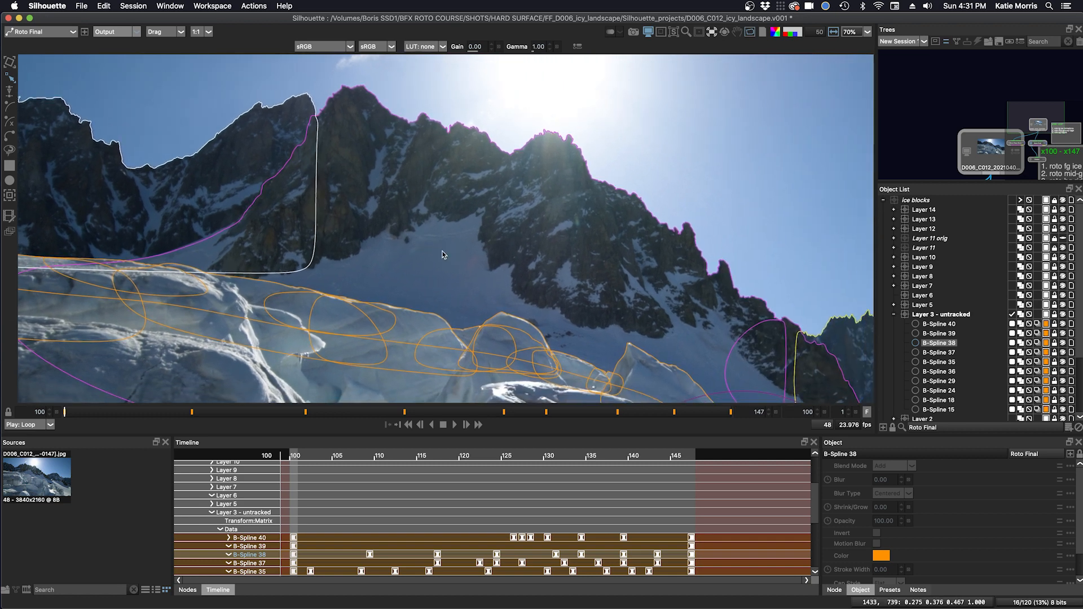
left_click_drag(569, 293, 394, 218)
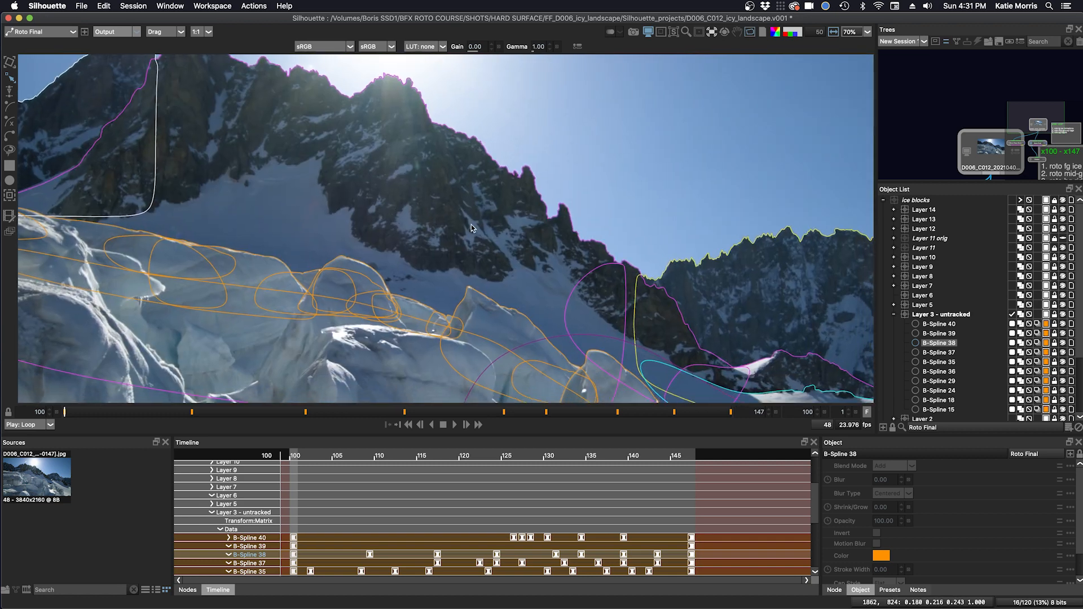
left_click_drag(699, 265, 571, 226)
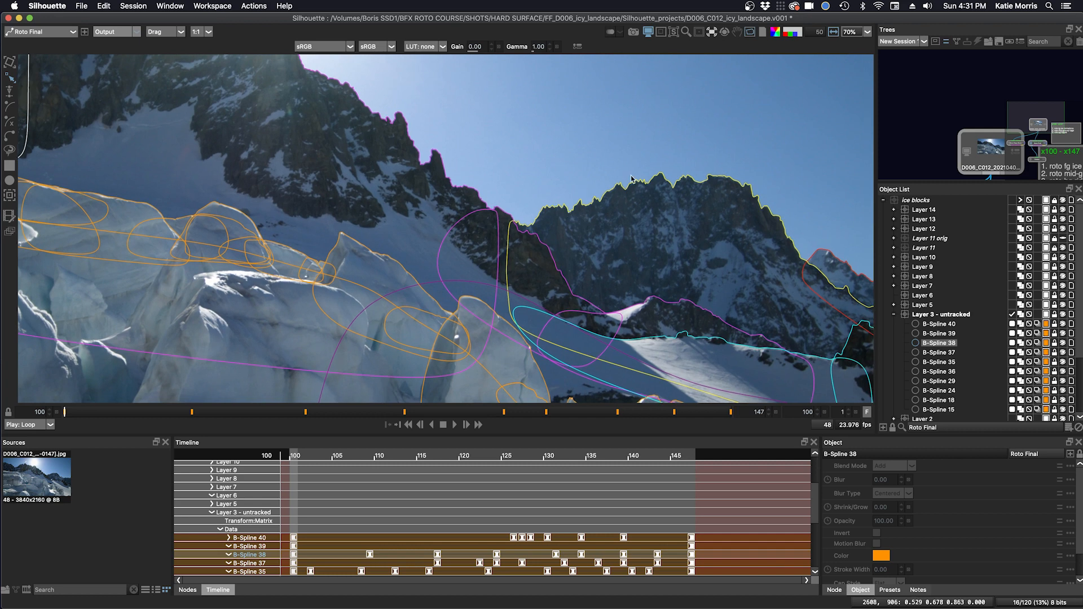
left_click_drag(666, 225, 547, 209)
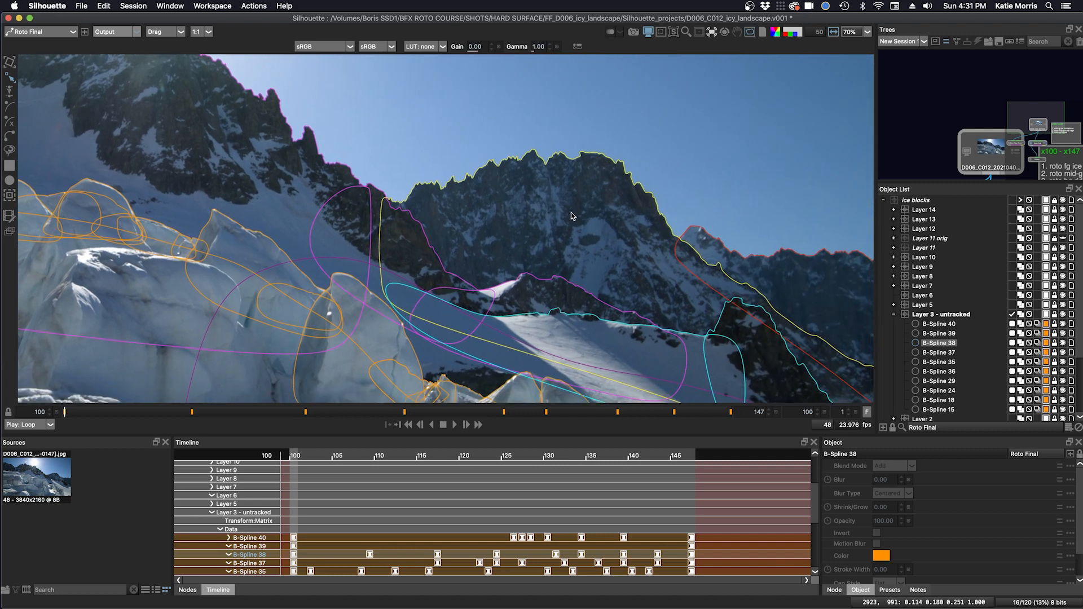
left_click(894, 316)
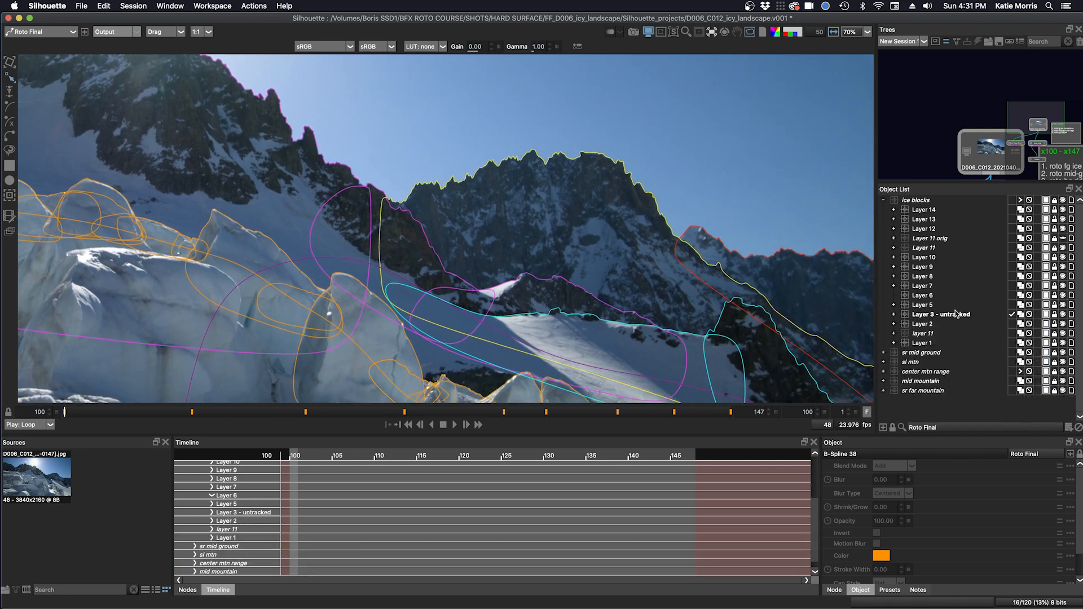
left_click(883, 201)
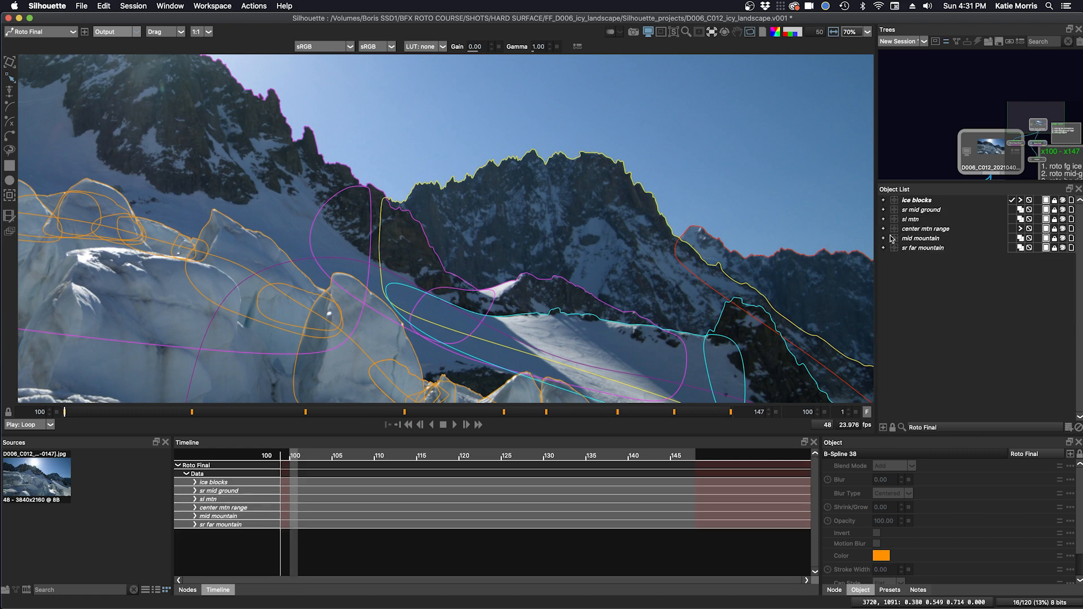
Step: Expand the sr far mountain layer, show its trk shape, and scrub the shot to check how the track carries Freehand 2
left_click_drag(683, 261, 586, 232)
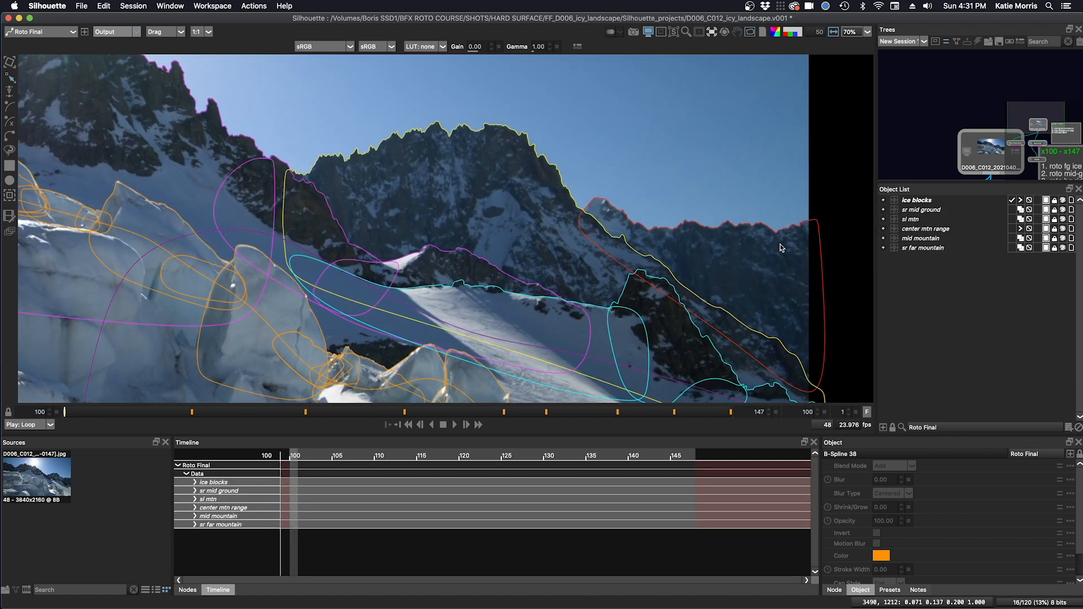
left_click(884, 249)
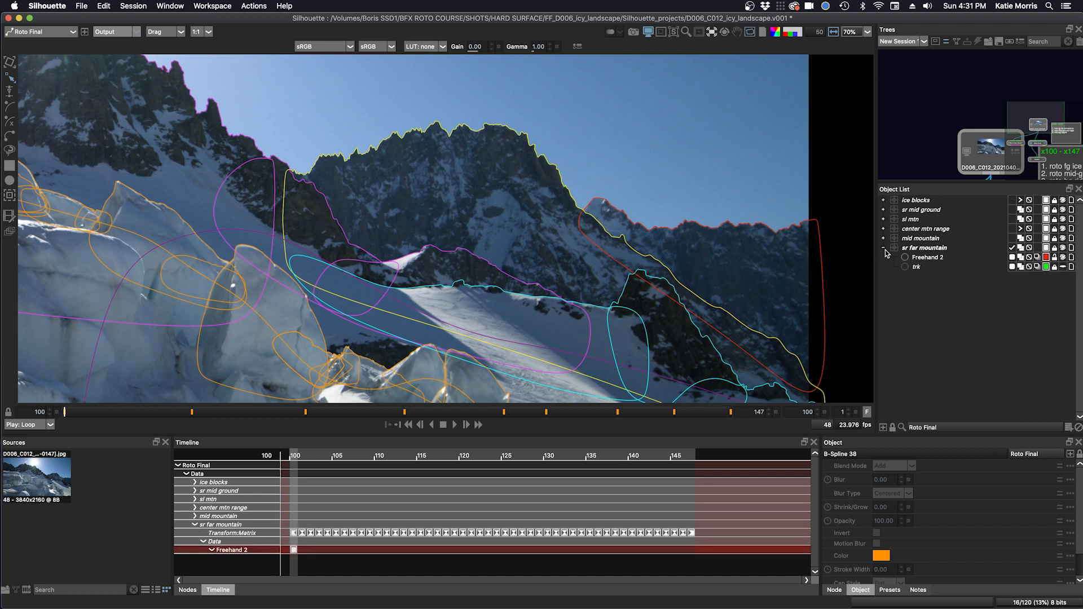
left_click(1063, 267)
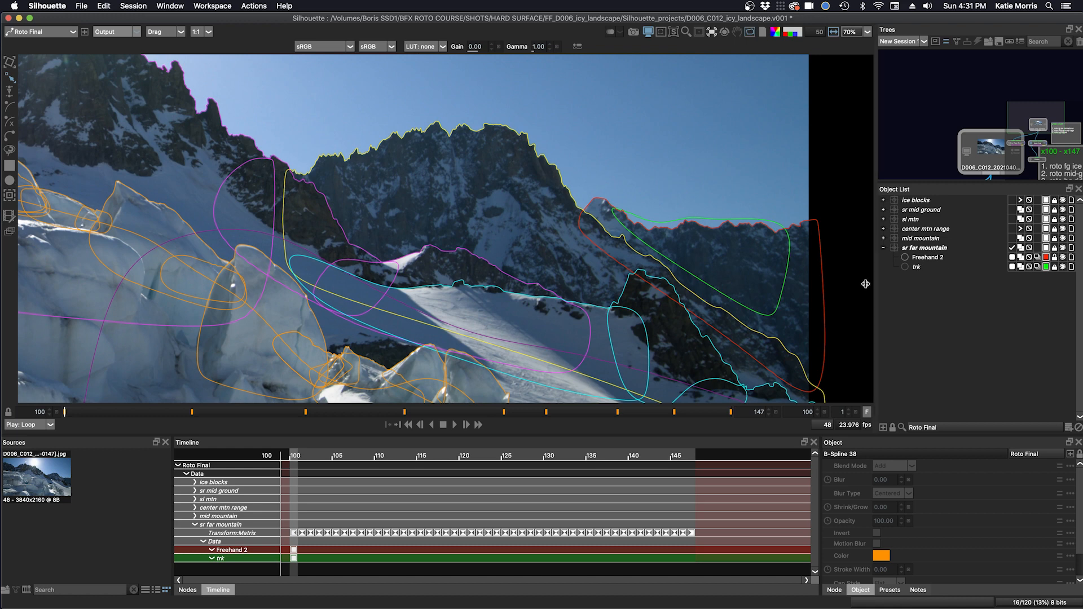
left_click_drag(73, 410, 500, 402)
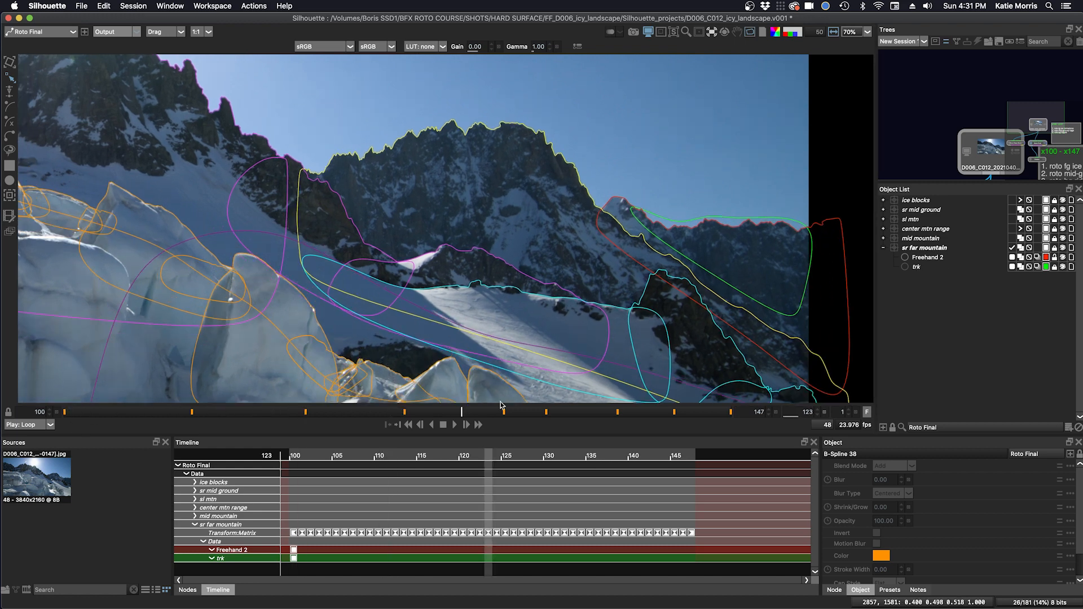
mouse_move(663, 403)
left_mouse_down()
mouse_move(705, 406)
mouse_move(348, 415)
left_mouse_up()
left_click(925, 258)
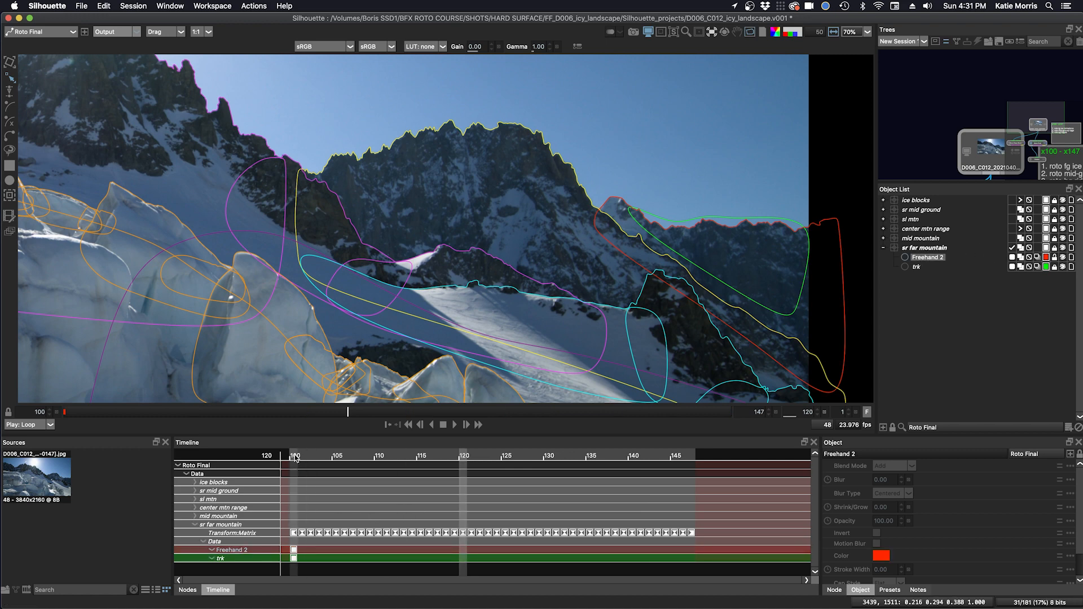
left_click_drag(443, 457, 564, 455)
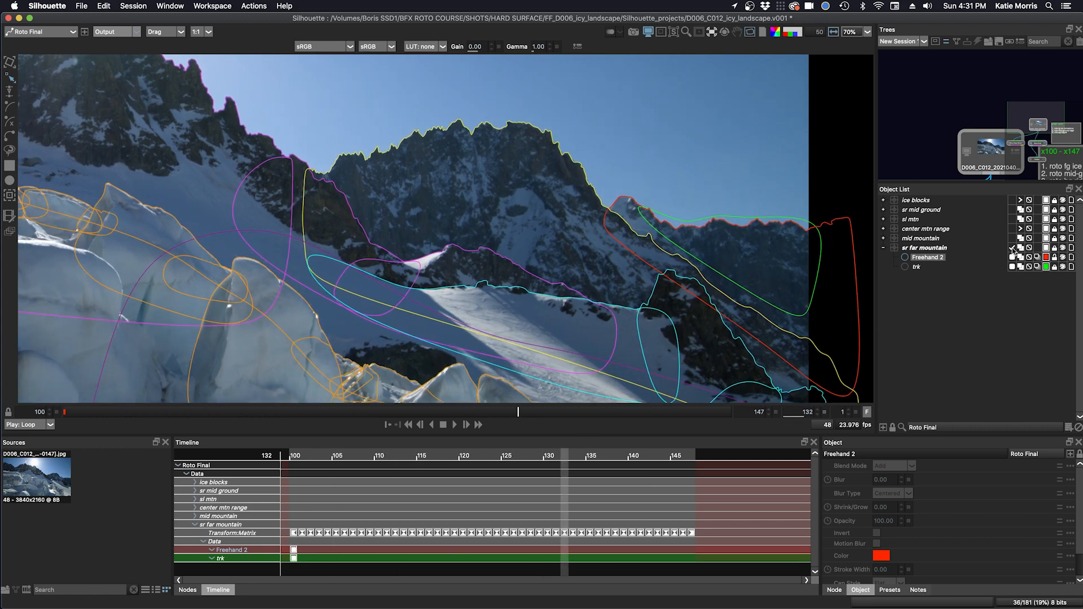
Step: Select the sr far mountain layer to review its transform keys, and hide its trk shape in the viewer
left_click(923, 248)
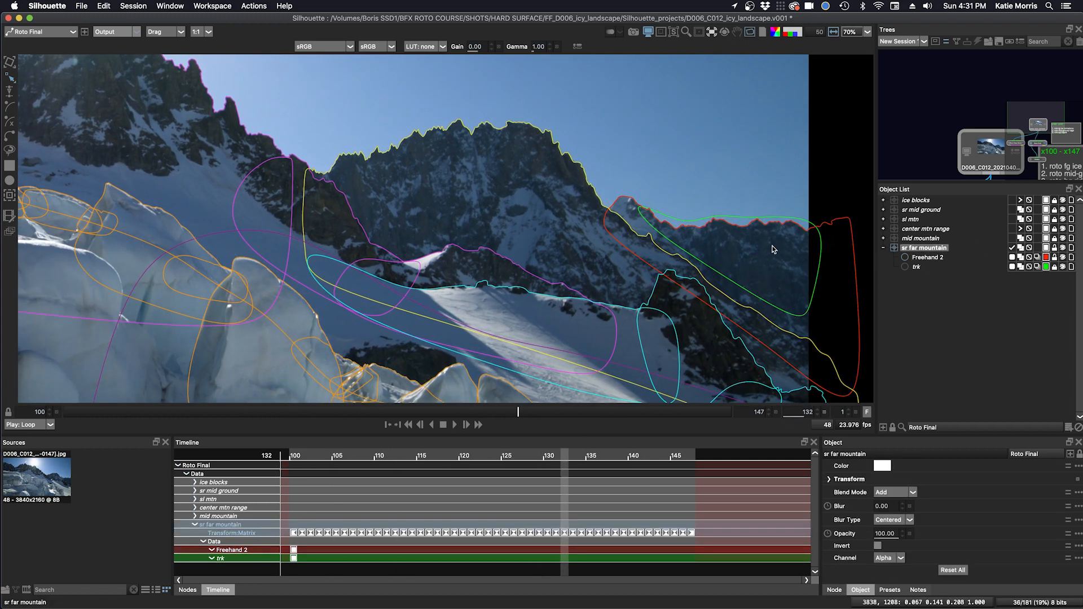
scroll(747, 249, "up", 3)
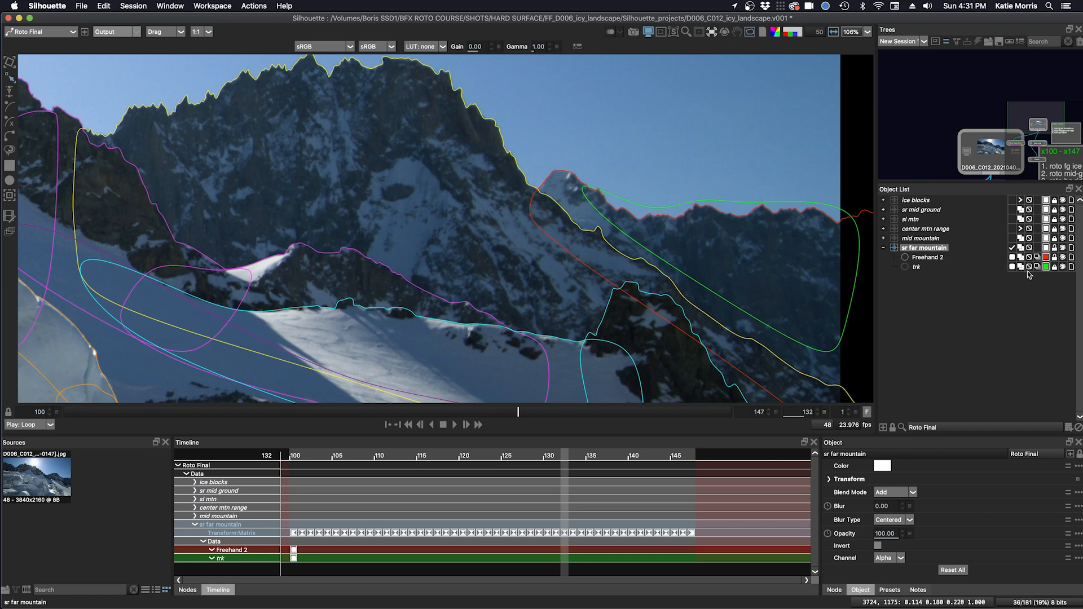
left_click(1063, 267)
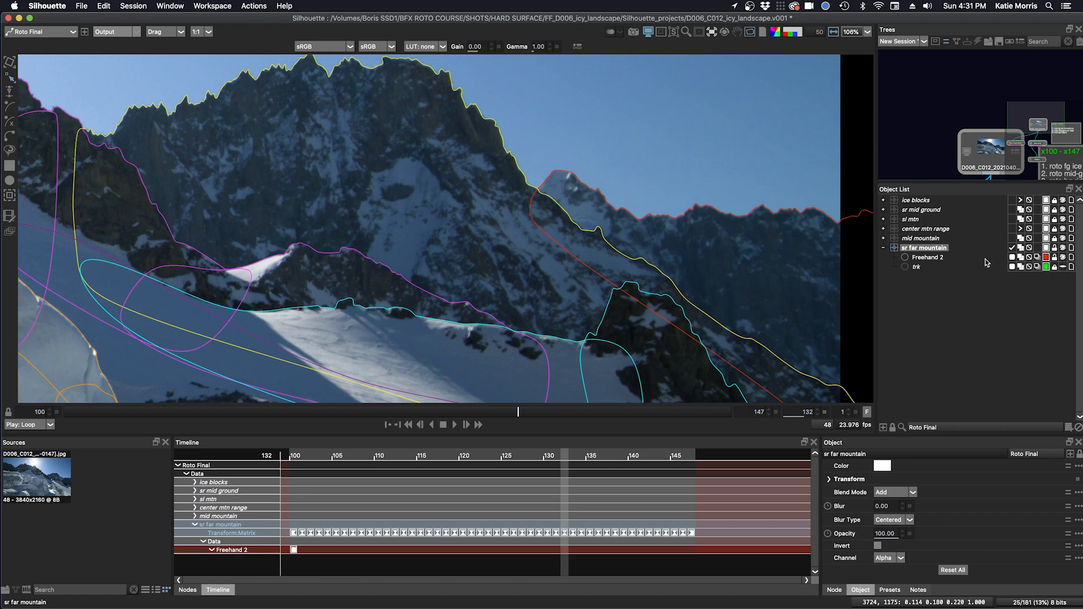
Step: Inspect the points of Freehand 2 along the far ridge, clear the selection, scrub back to frame 122 and review the whole frame
left_click(937, 259)
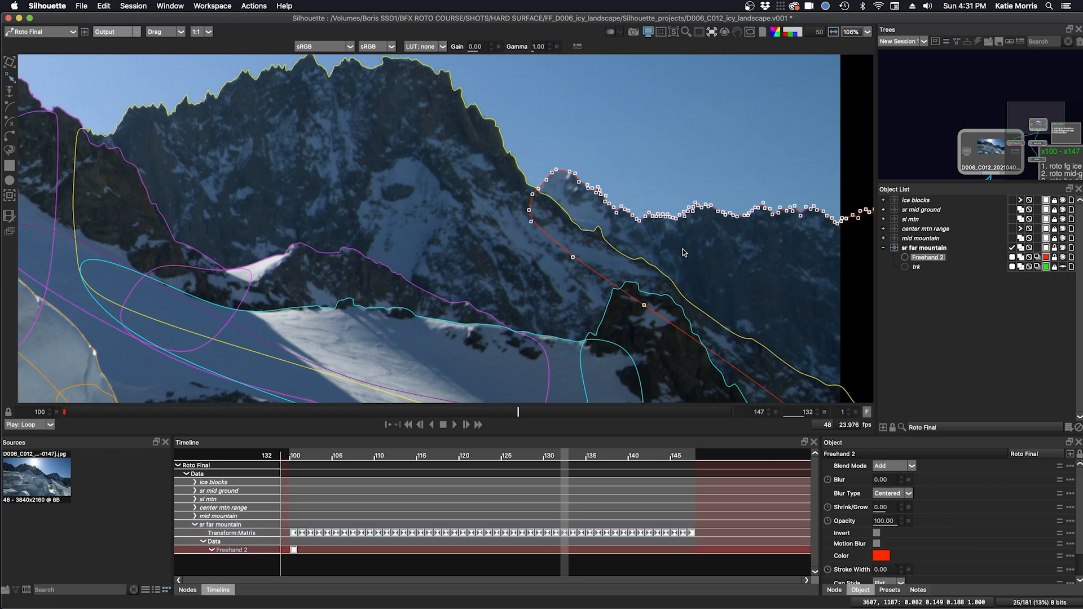
scroll(681, 252, "right", 2)
scroll(677, 255, "up", 3)
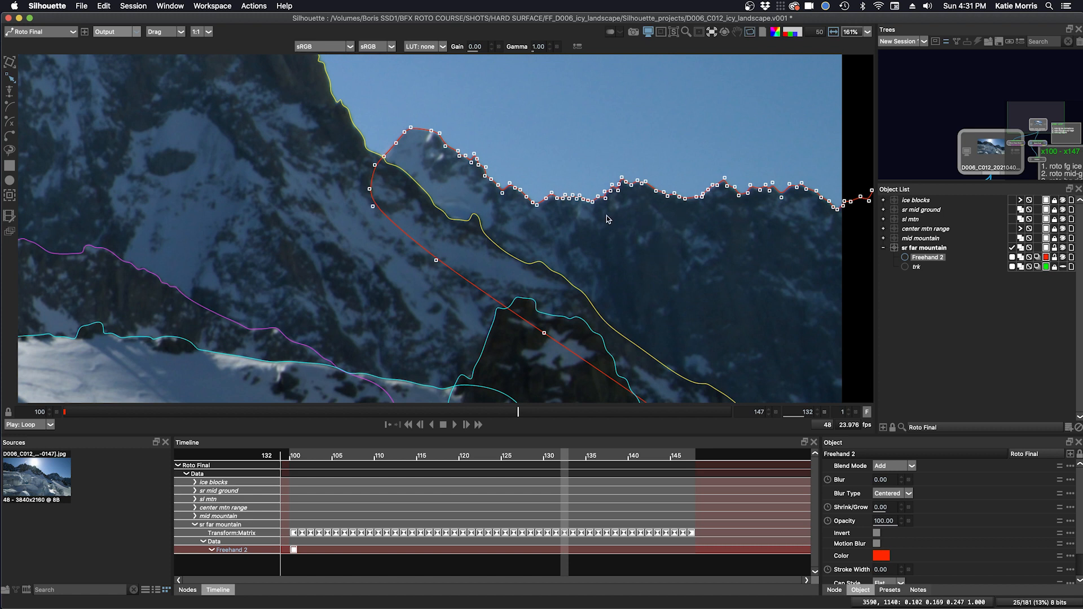
left_click(907, 135)
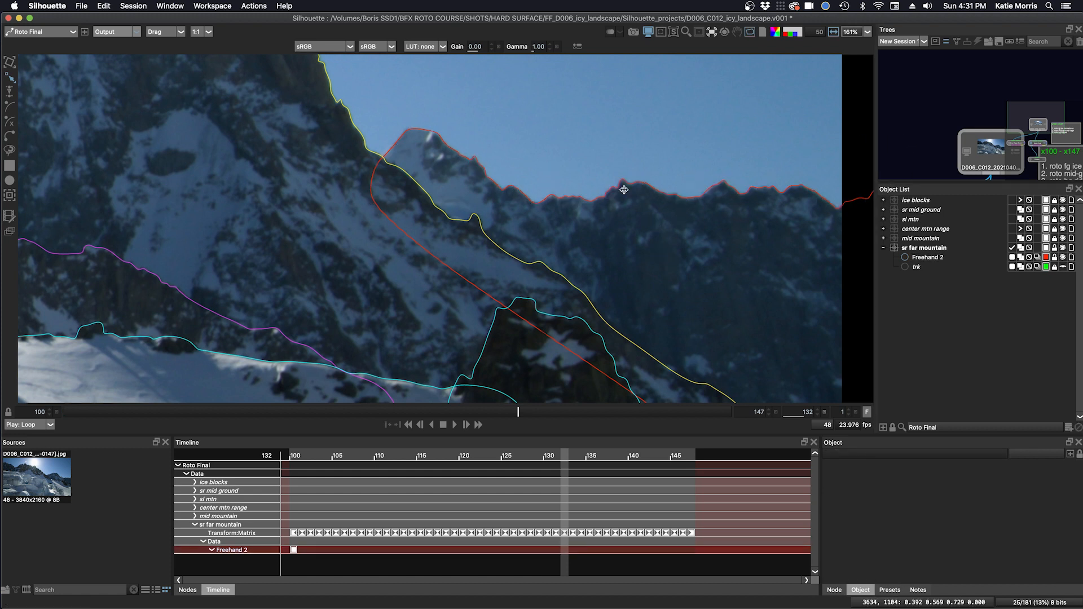
left_click_drag(518, 414, 425, 338)
scroll(424, 342, "down", 8)
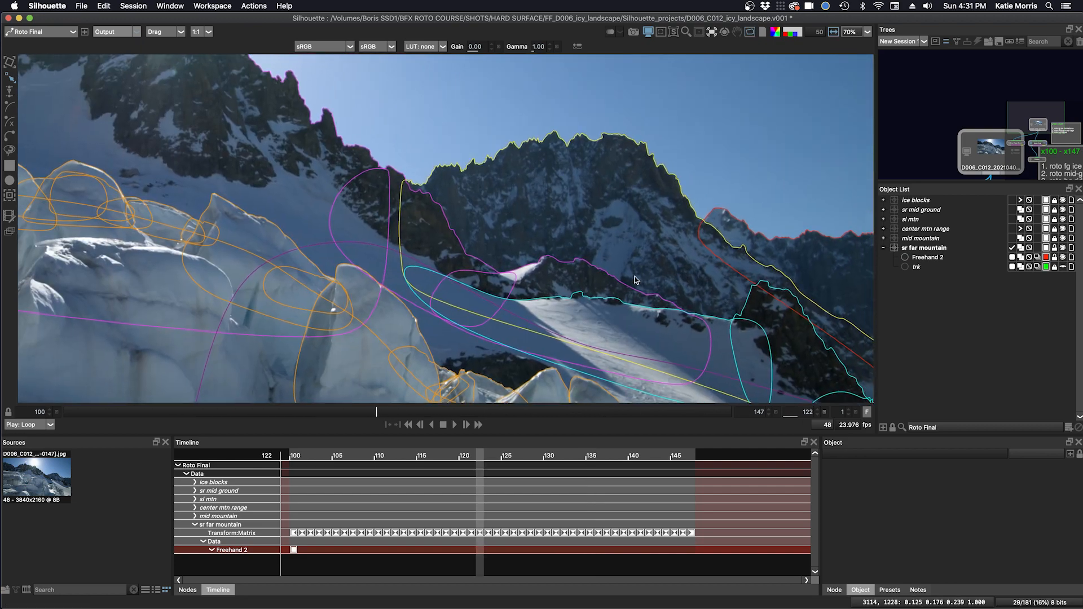
scroll(619, 280, "down", 4)
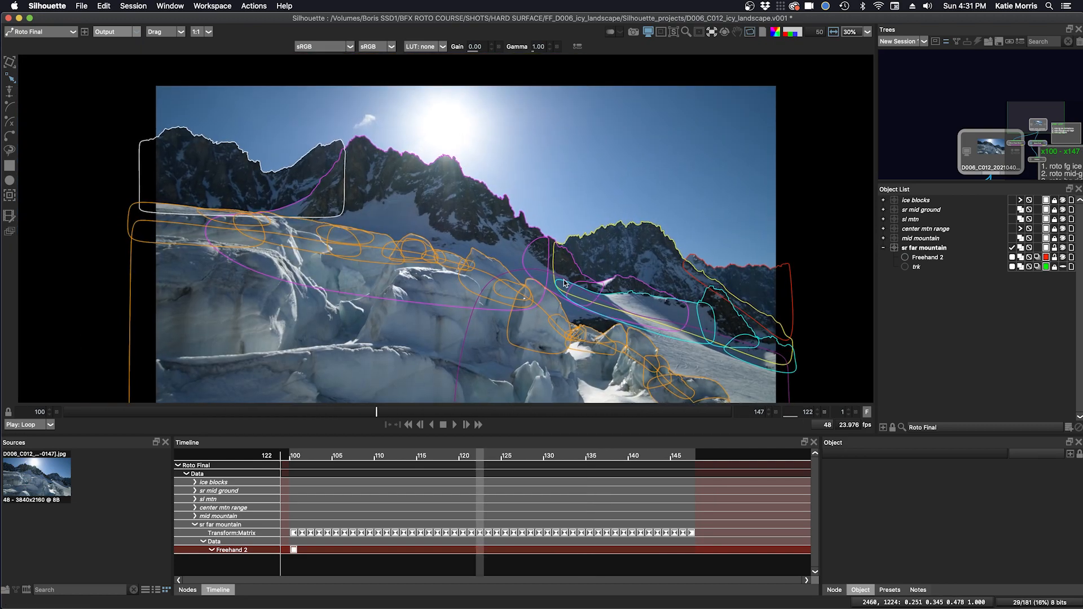